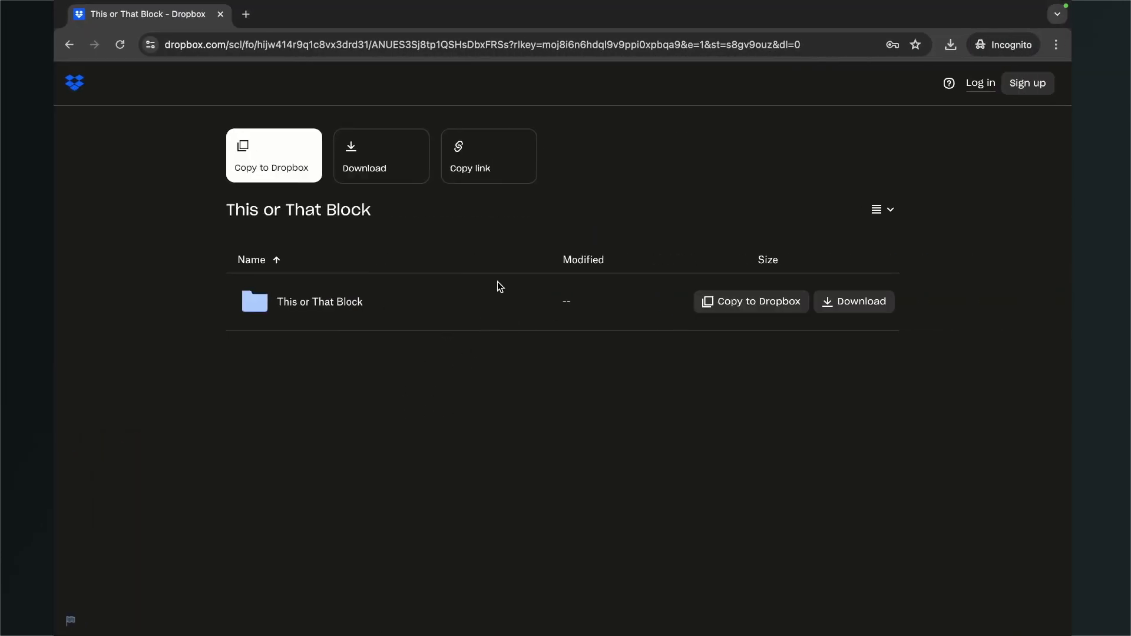
- Download the This or That Block folder from the Dropbox shared link page
left_click(405, 175)
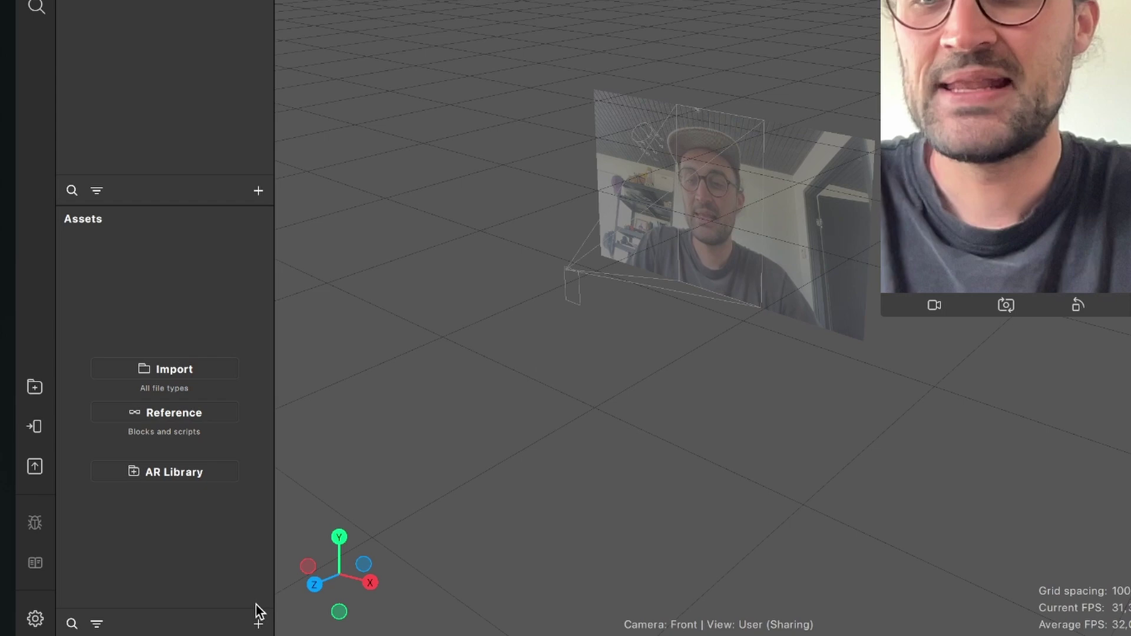
- Import This or That Block.arblock into the project assets through Asset > Import
left_click(258, 624)
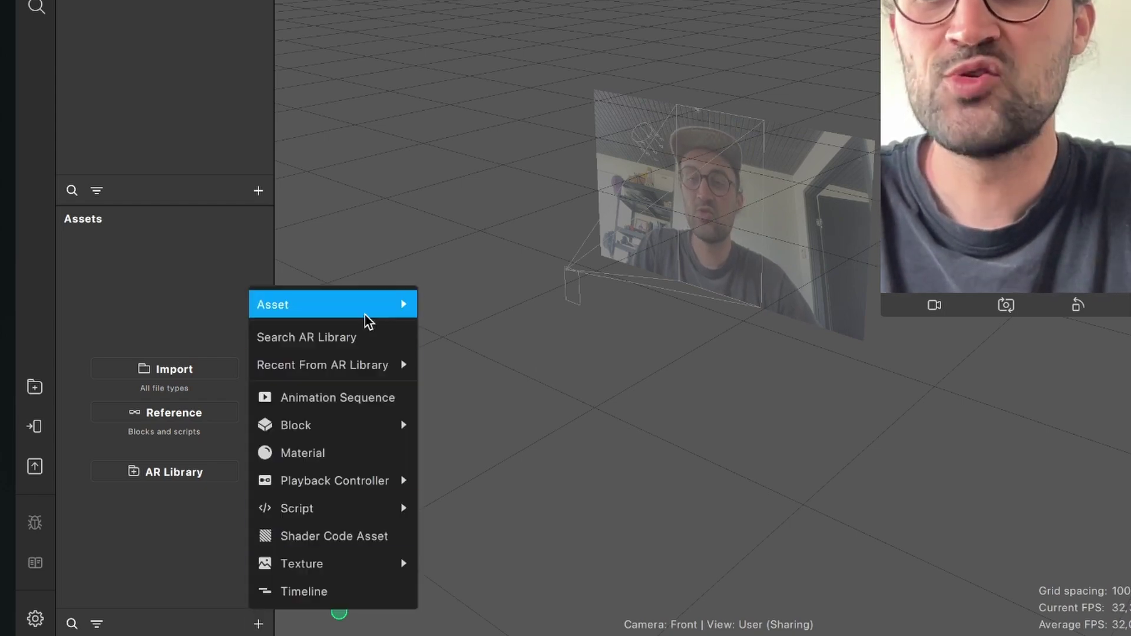
mouse_move(368, 314)
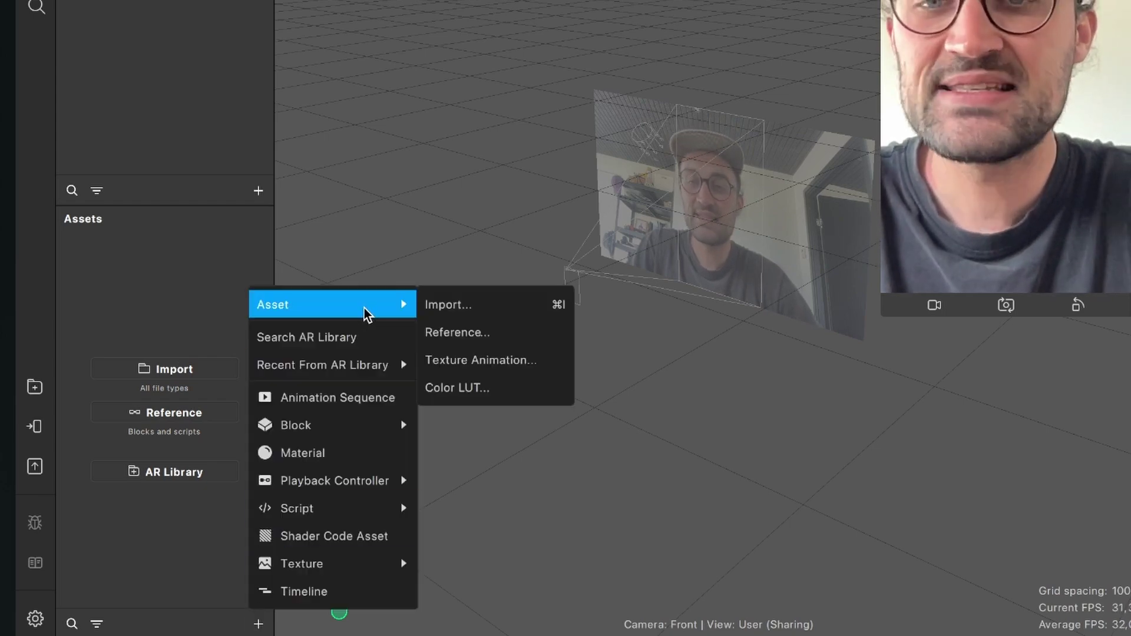
left_click(448, 306)
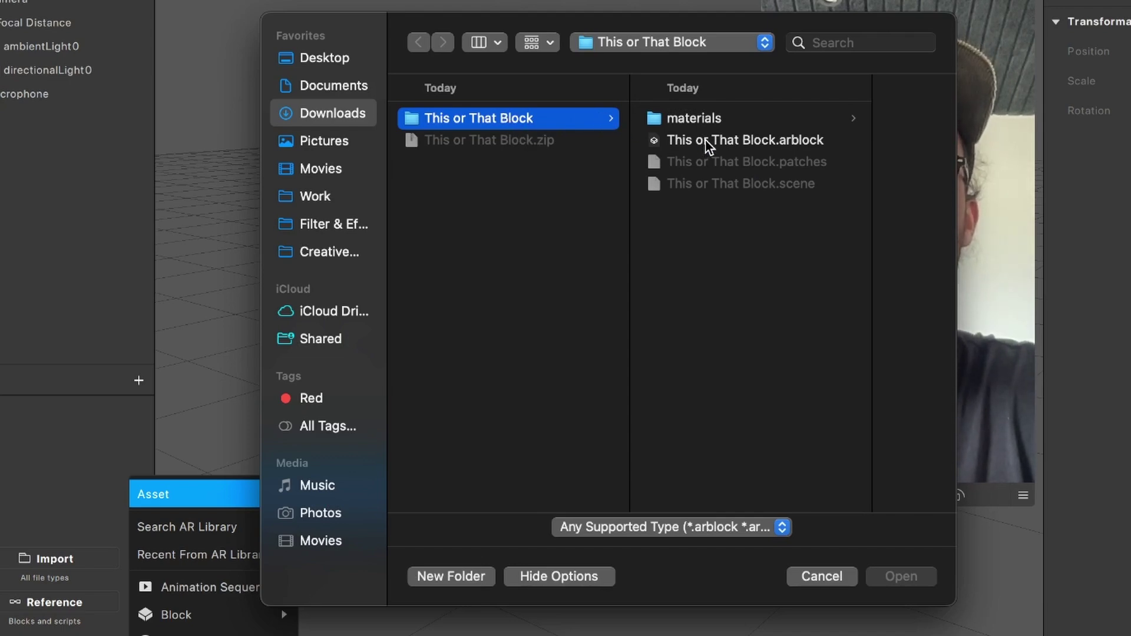
left_click(783, 141)
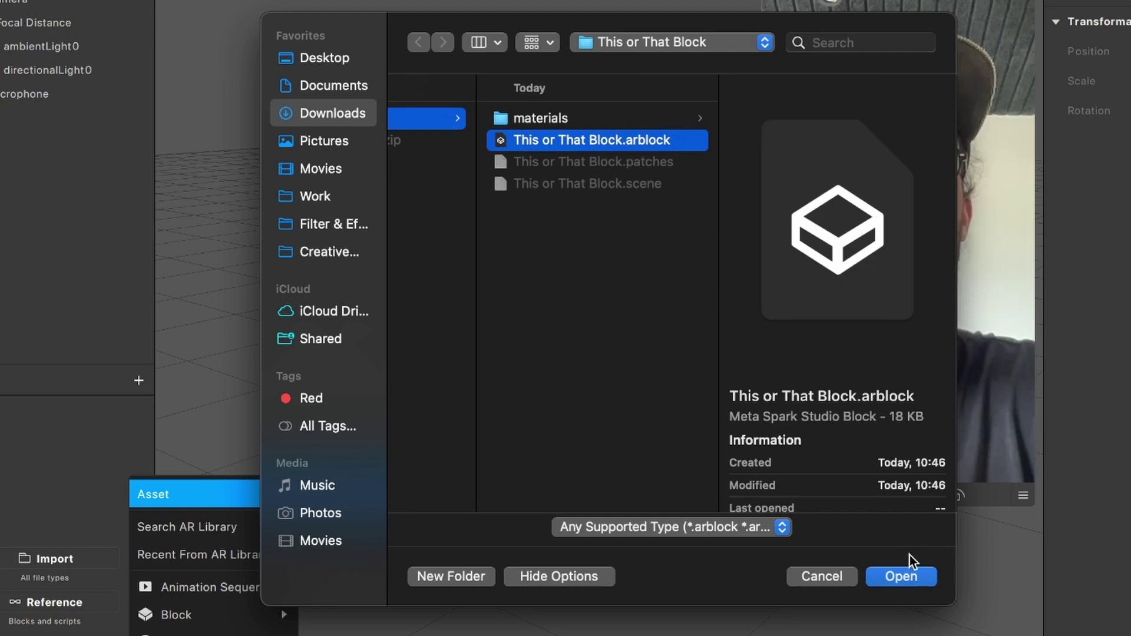
left_click(922, 577)
left_click(172, 433)
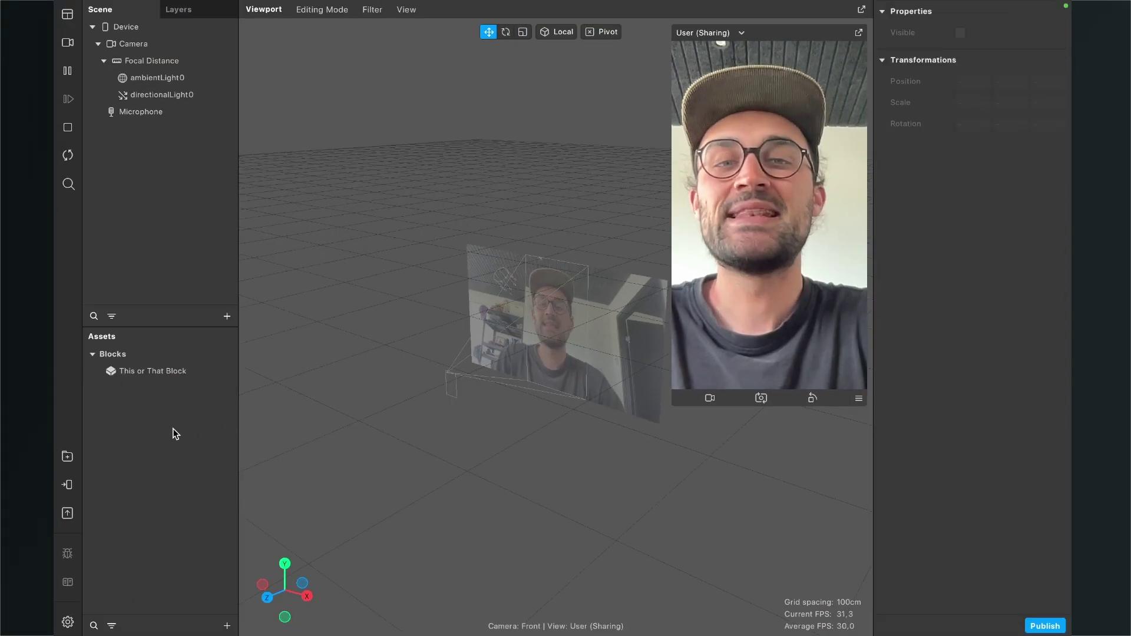
- Drag the This or That Block from Assets into the Scene under Focal Distance
left_click(138, 374)
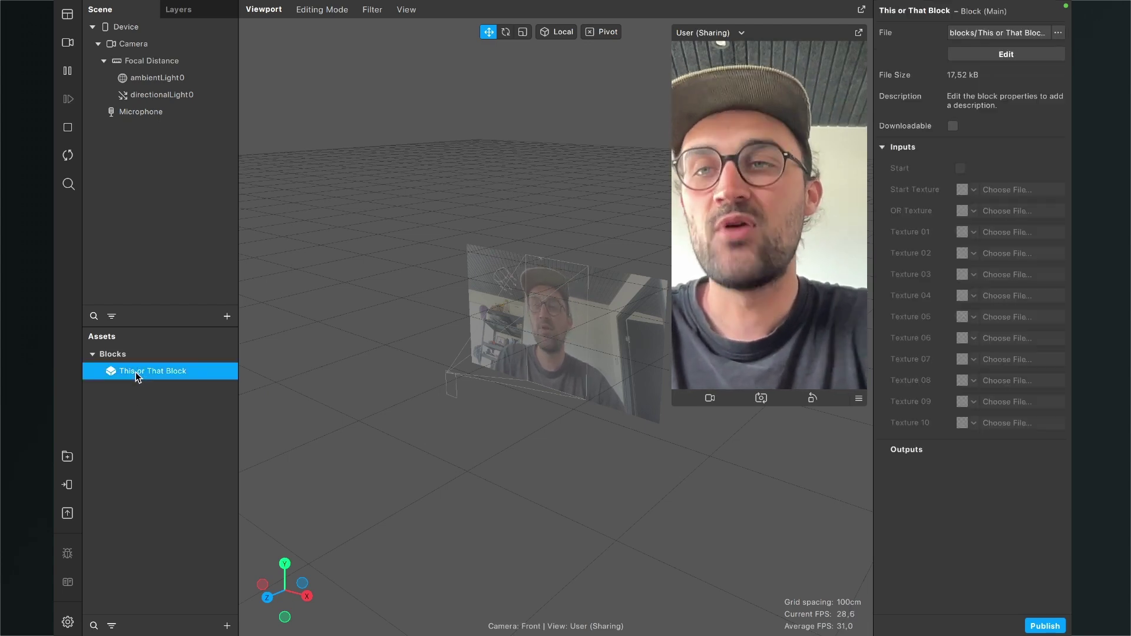
left_click_drag(136, 372, 178, 211)
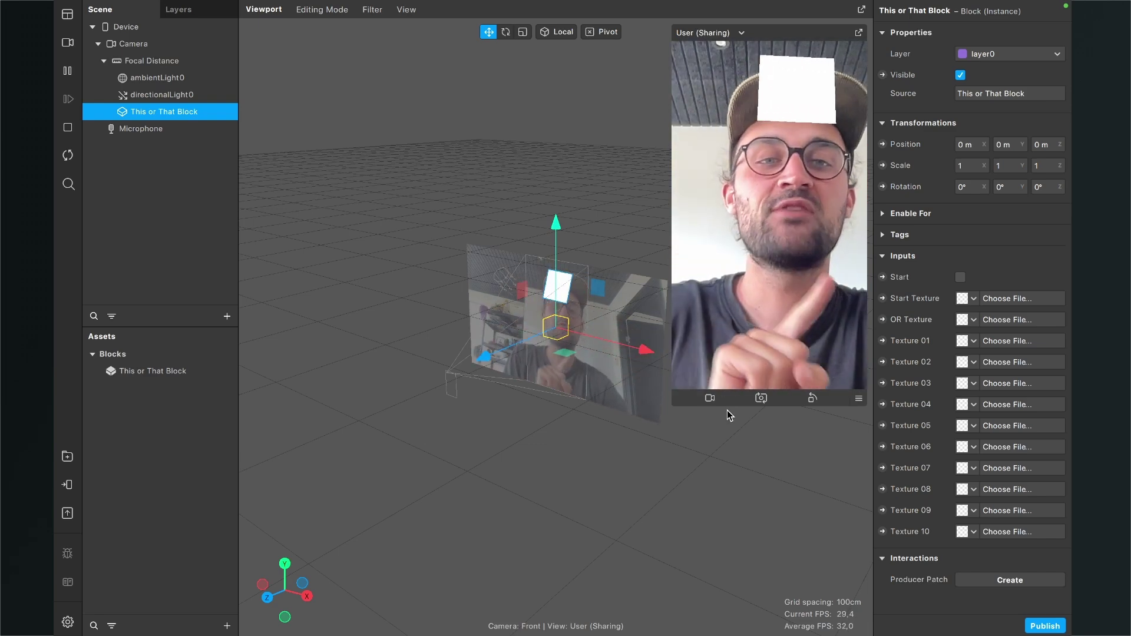
key("ctrl+Left")
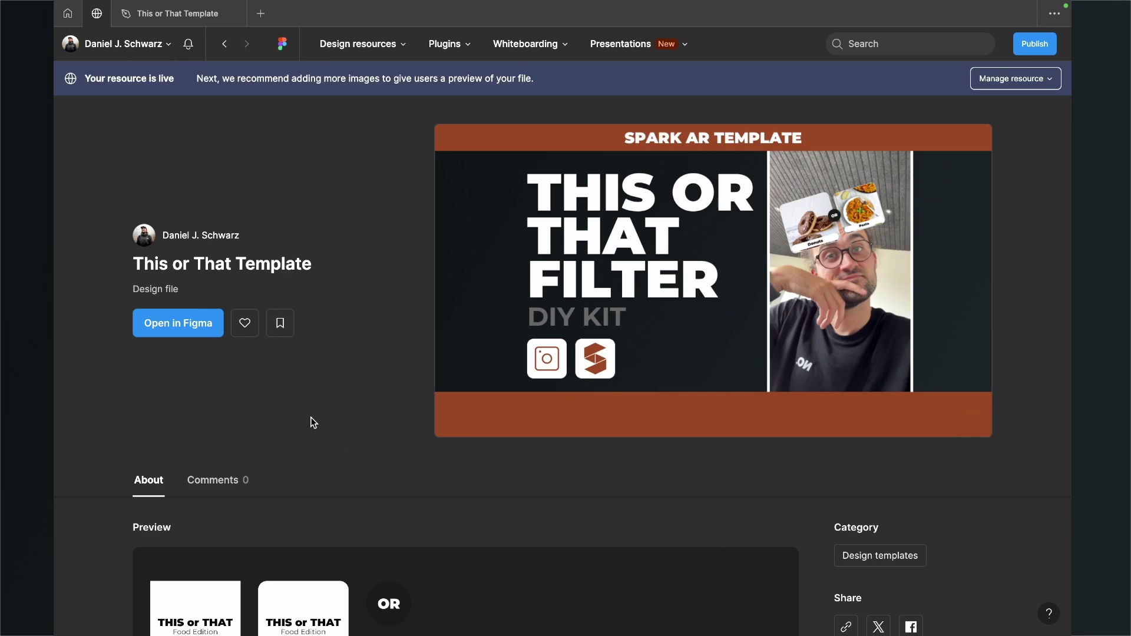
- Open the This or That Template community file in the Figma editor
left_click(173, 331)
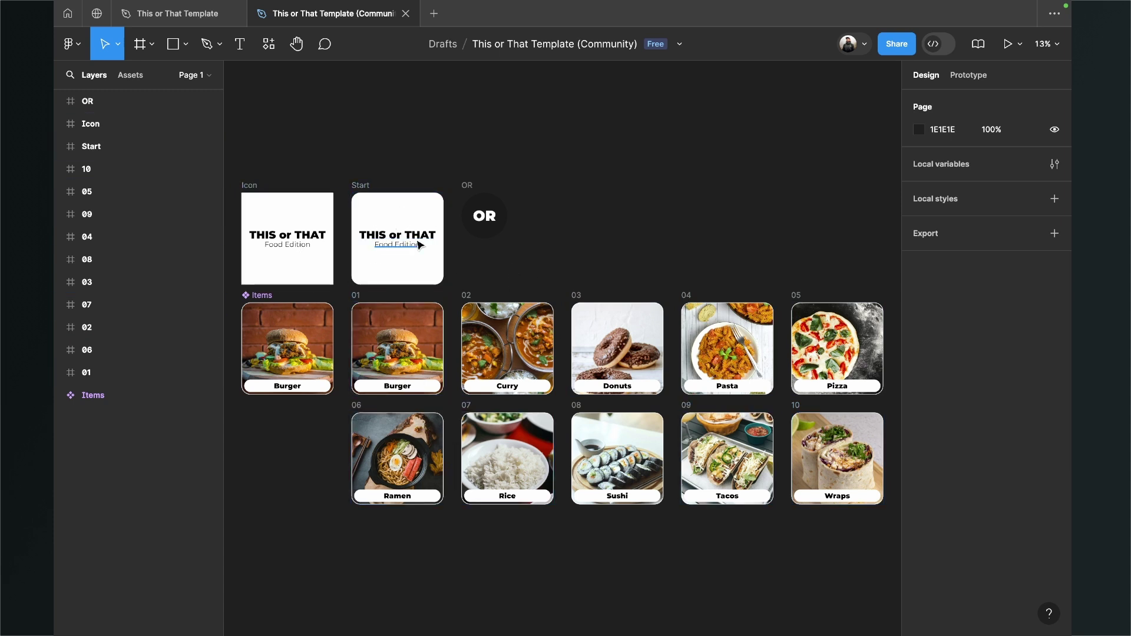
scroll(390, 268, "up", 5, "ctrl")
scroll(404, 253, "left", 5)
scroll(404, 252, "up", 2)
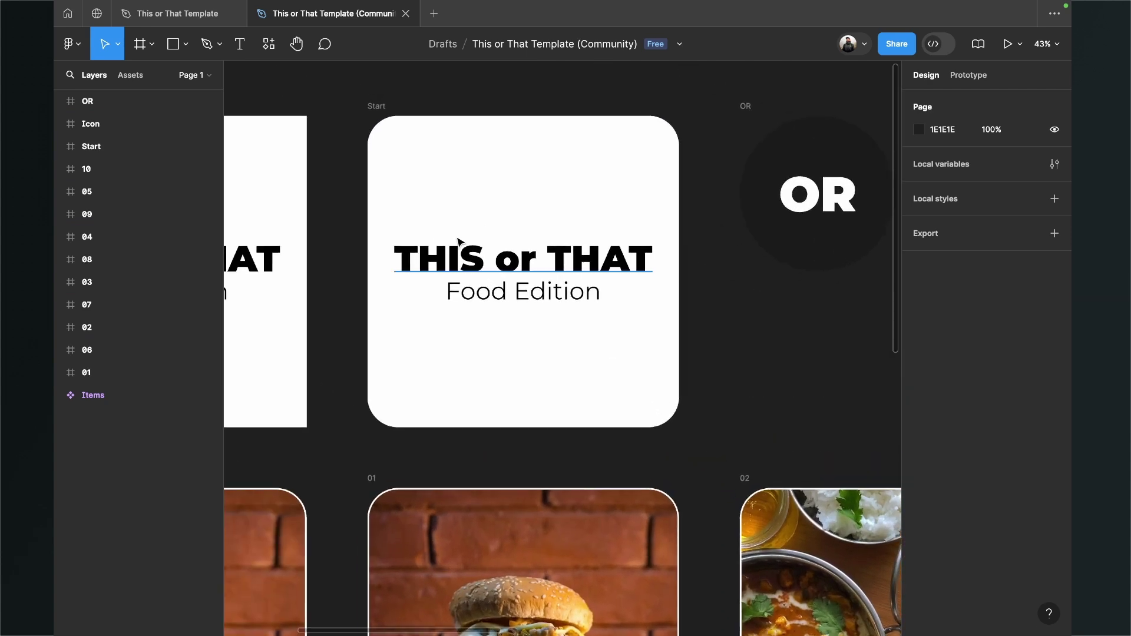
left_click(462, 245)
double_click(464, 255)
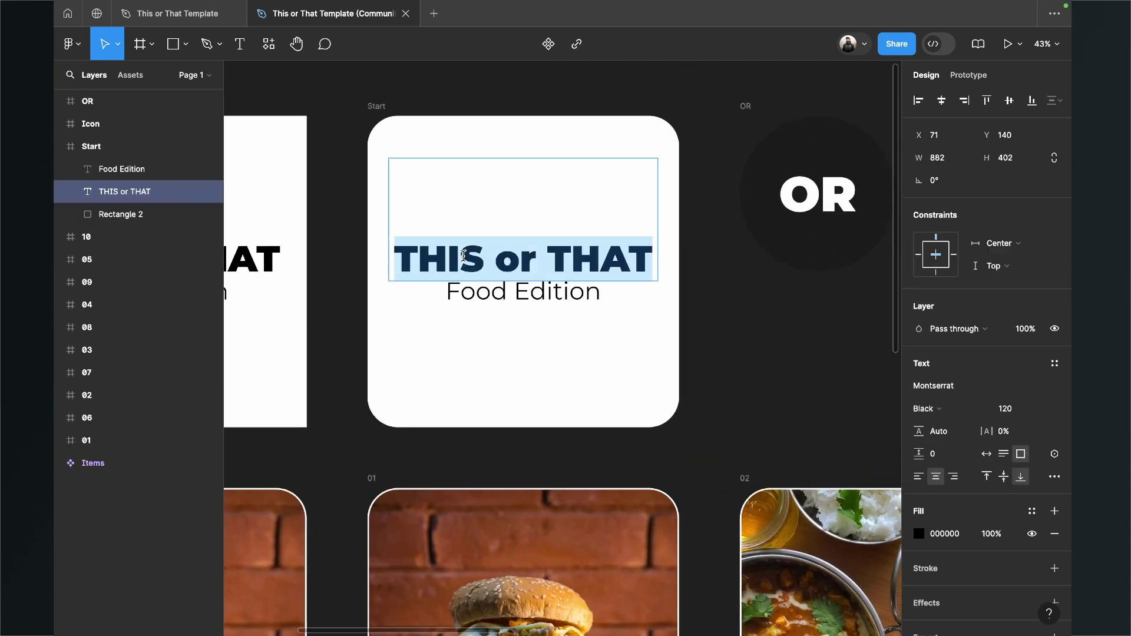
type("Filter")
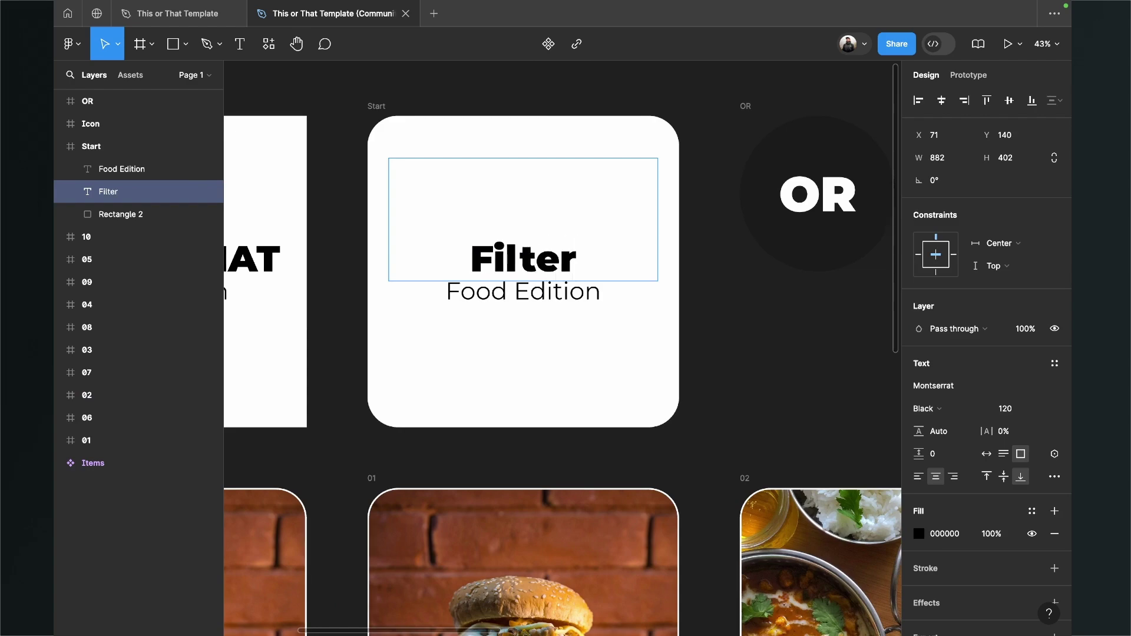
key("super+z")
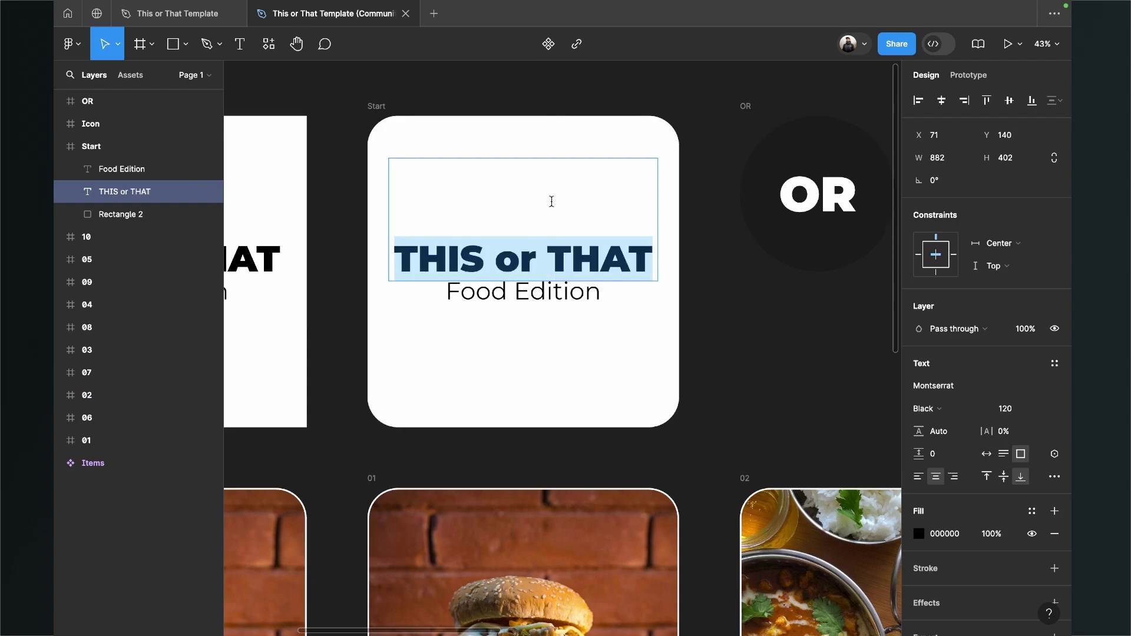
scroll(442, 366, "down", 5, "ctrl")
scroll(465, 341, "down", 2)
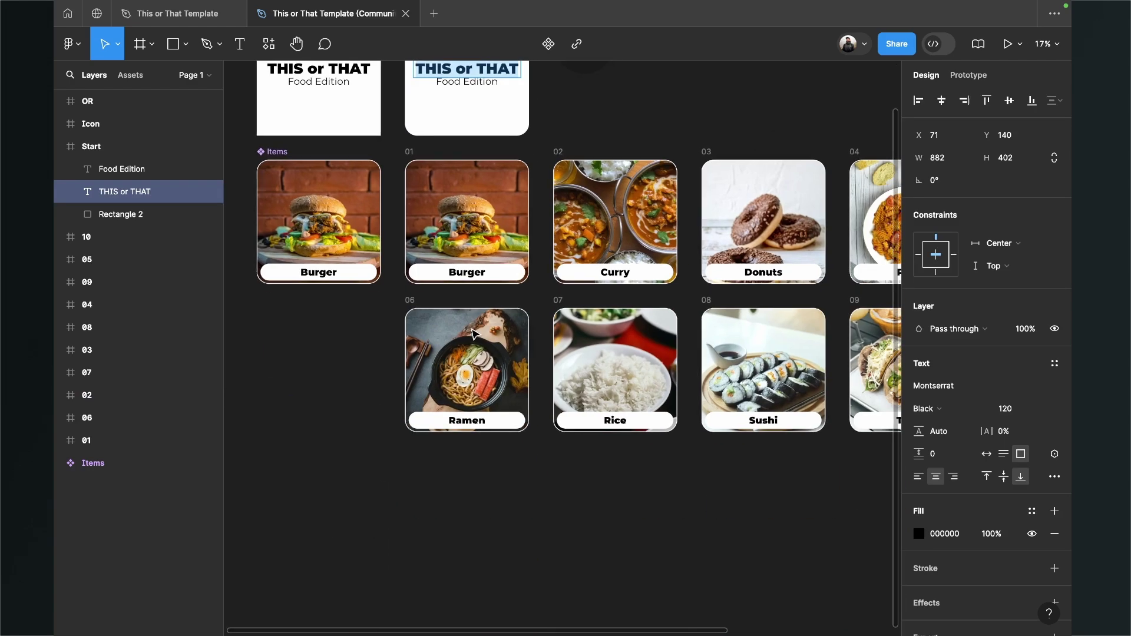
scroll(476, 187, "up", 5, "ctrl")
key("Escape")
scroll(462, 313, "up", 3)
scroll(379, 328, "down", 2, "ctrl")
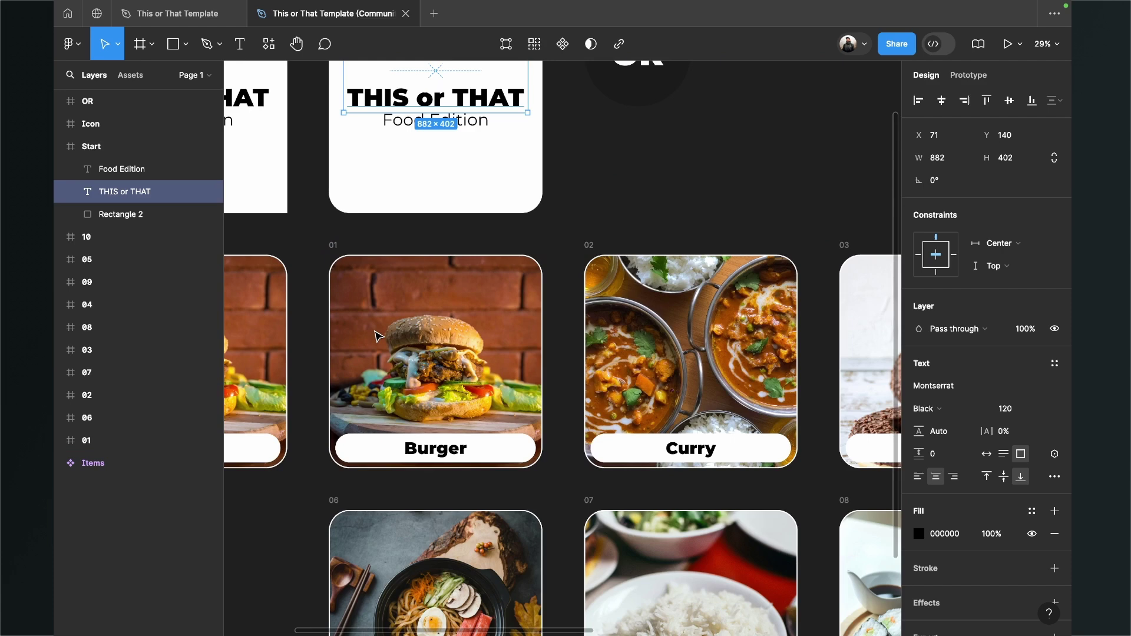
left_click(406, 330)
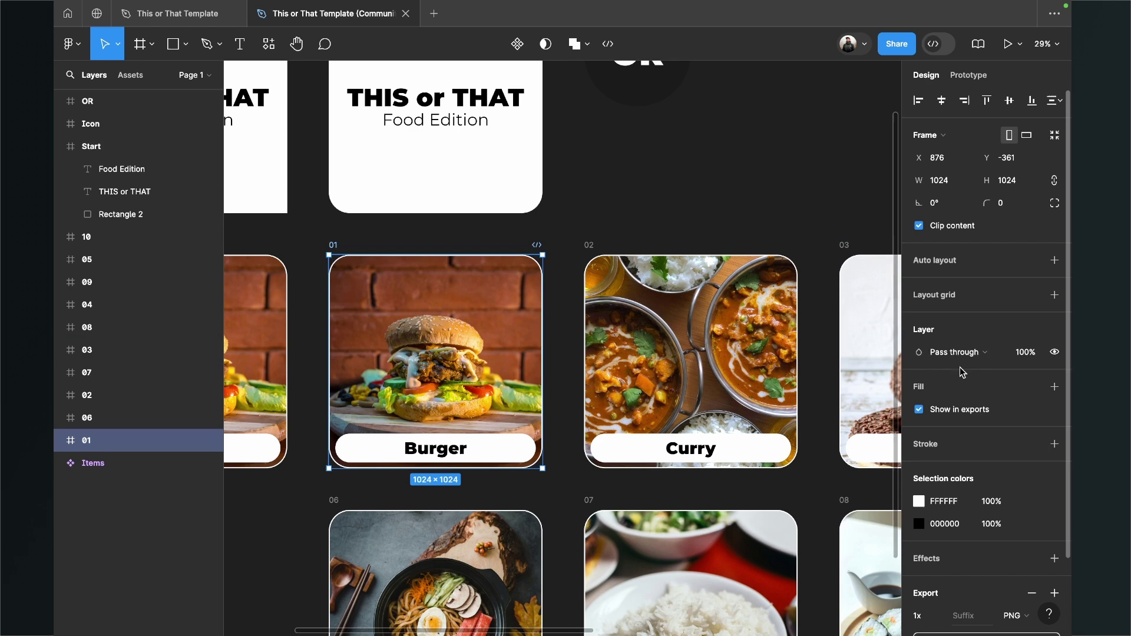
- Select the burger picture in card 01 and view its image fill settings
left_click(414, 384, "super")
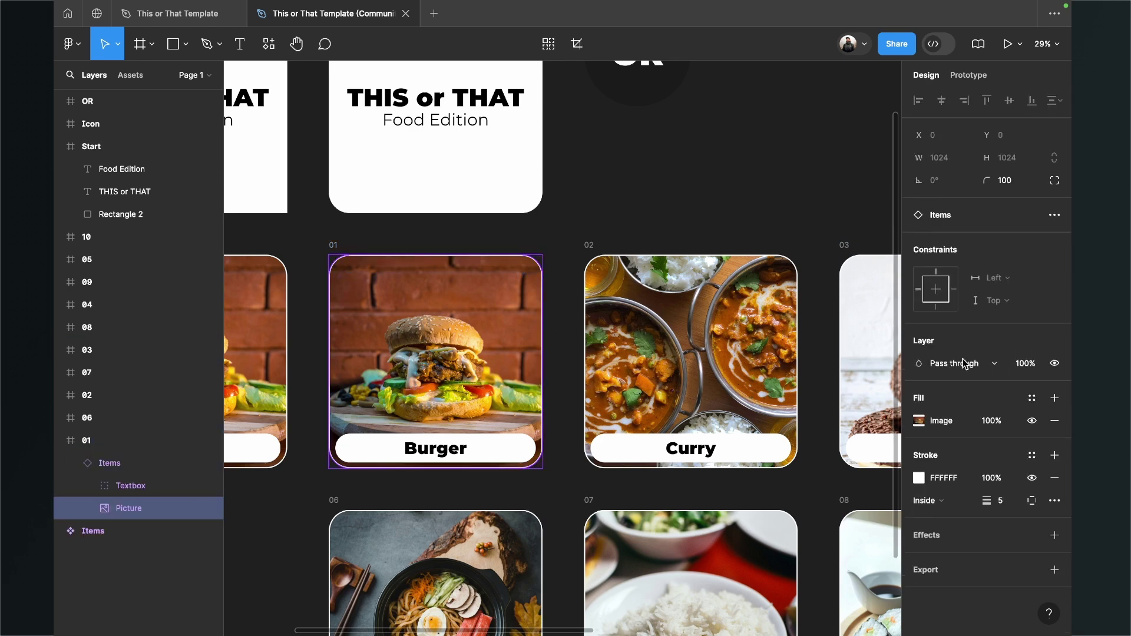
left_click(919, 420)
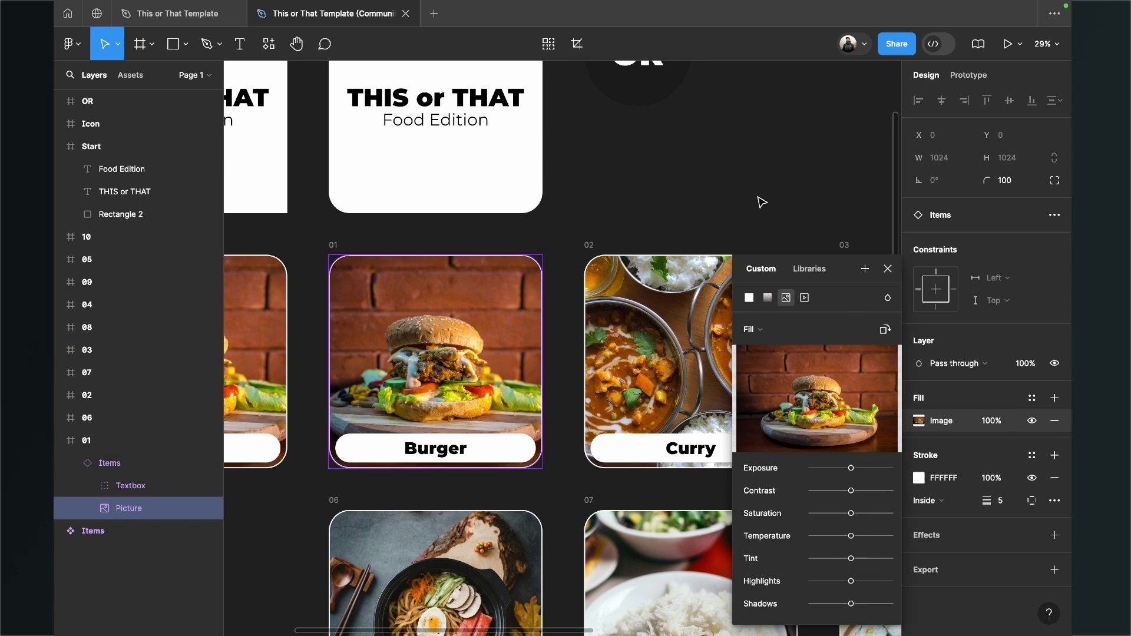
scroll(483, 242, "left", 5)
- Move the Items component's text label up to Y 762, raising every card's label
left_click(484, 242)
scroll(424, 236, "right", 3)
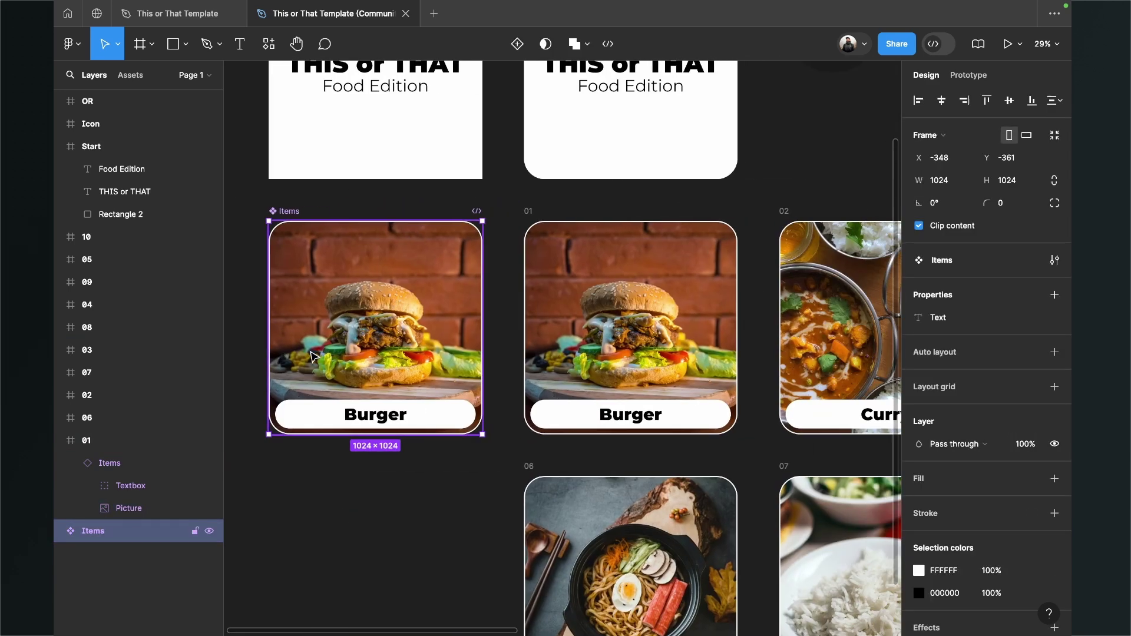
scroll(313, 357, "down", 2, "ctrl")
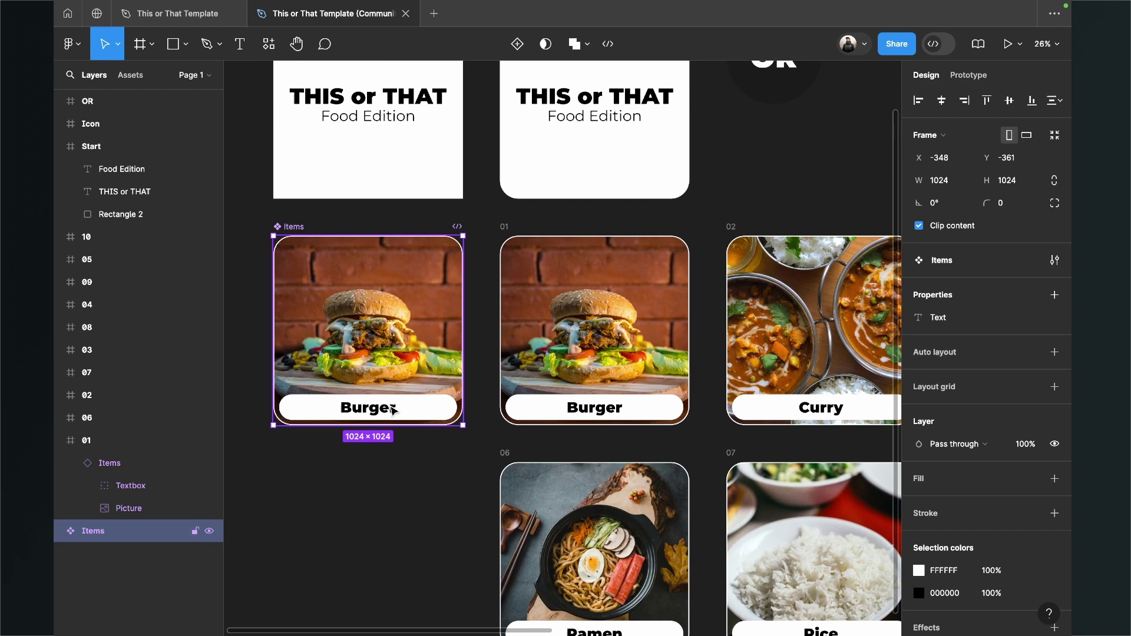
double_click(428, 408)
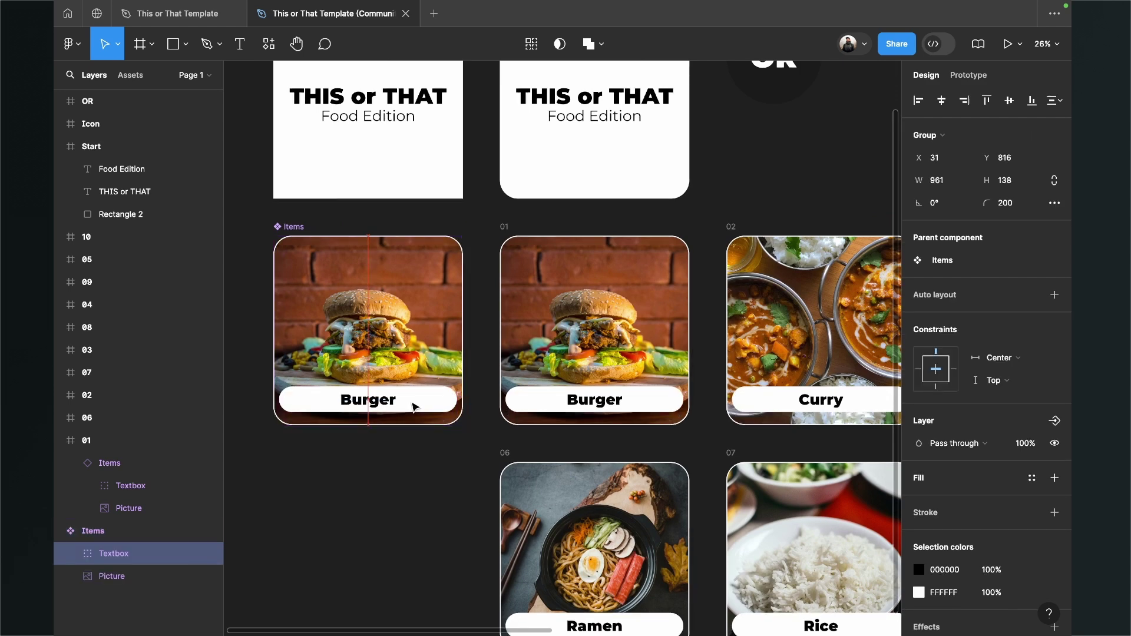
left_click_drag(414, 407, 415, 397)
scroll(384, 287, "down", 5, "ctrl")
scroll(530, 271, "right", 3)
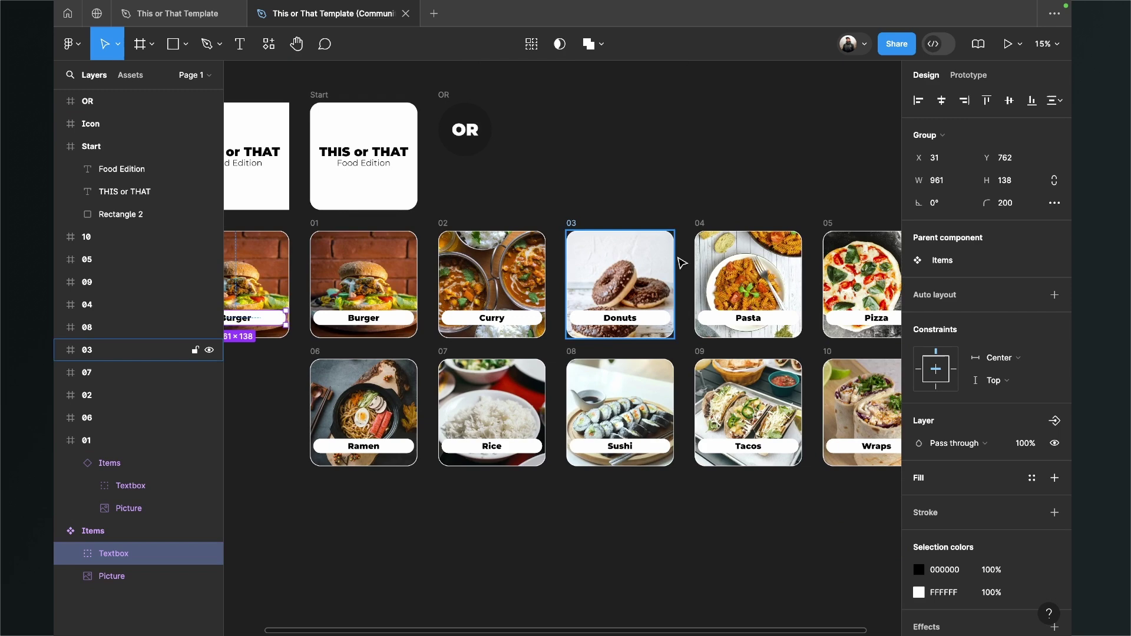
scroll(384, 477, "down", 1, "ctrl")
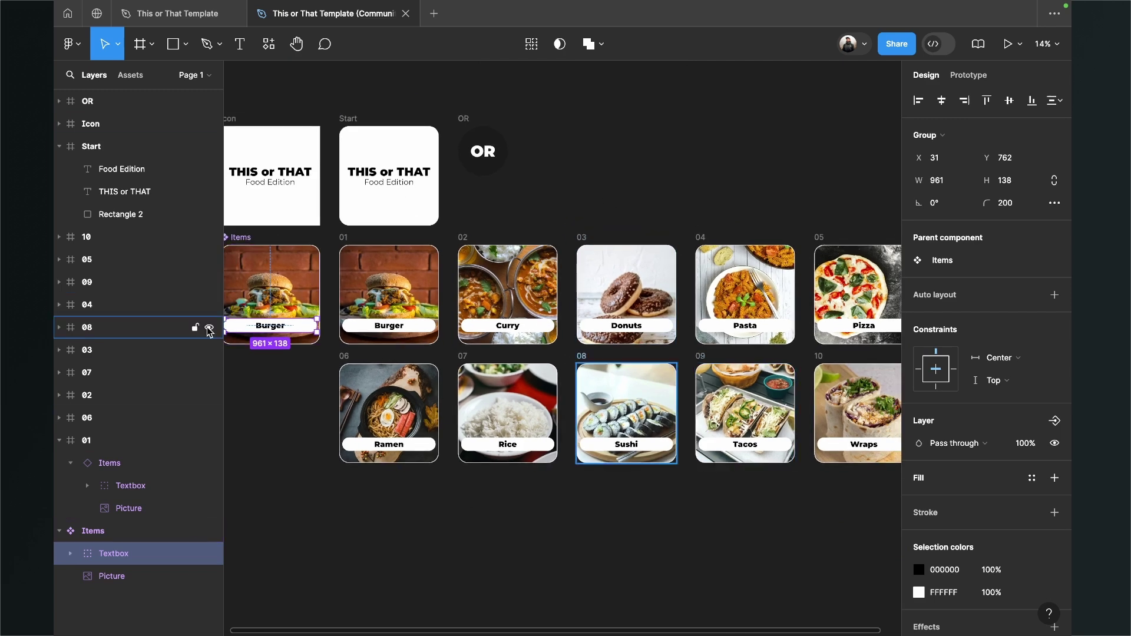
left_click(344, 511)
scroll(342, 511, "down", 3, "ctrl")
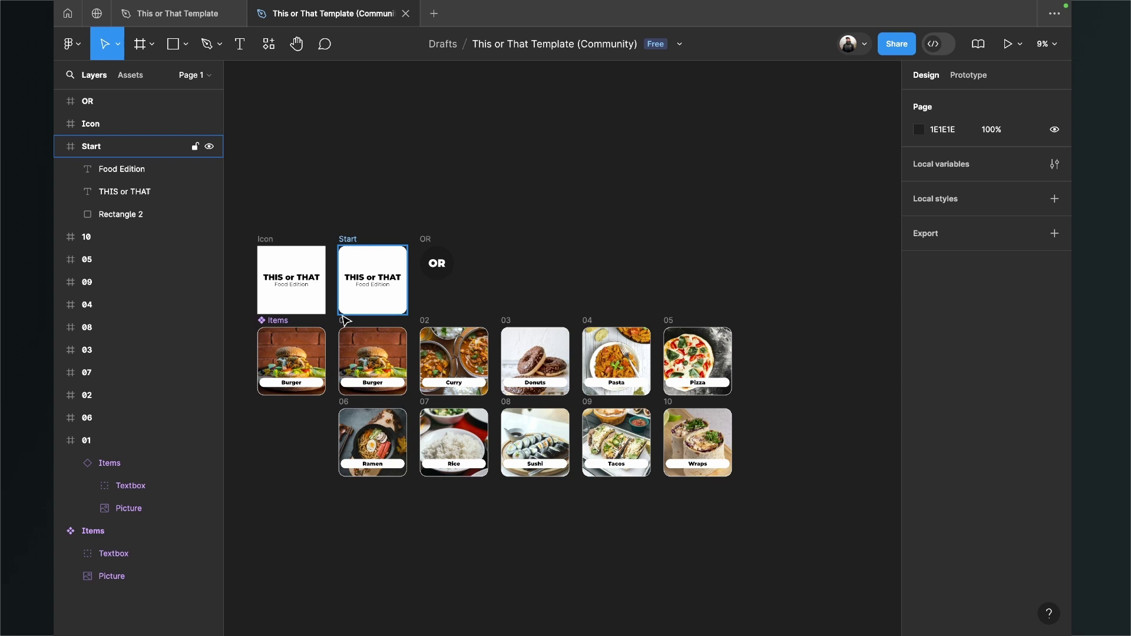
- Select the Start, OR and 01–10 frames together for export
scroll(502, 242, "left", 2)
key("f")
left_click(698, 569)
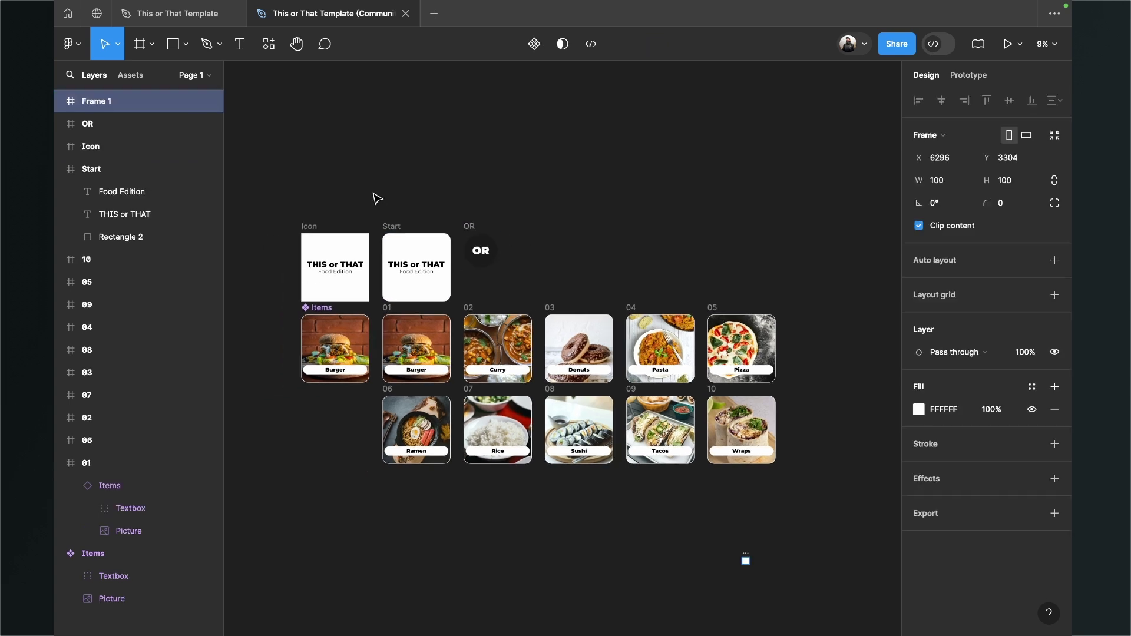
left_click_drag(375, 191, 799, 492)
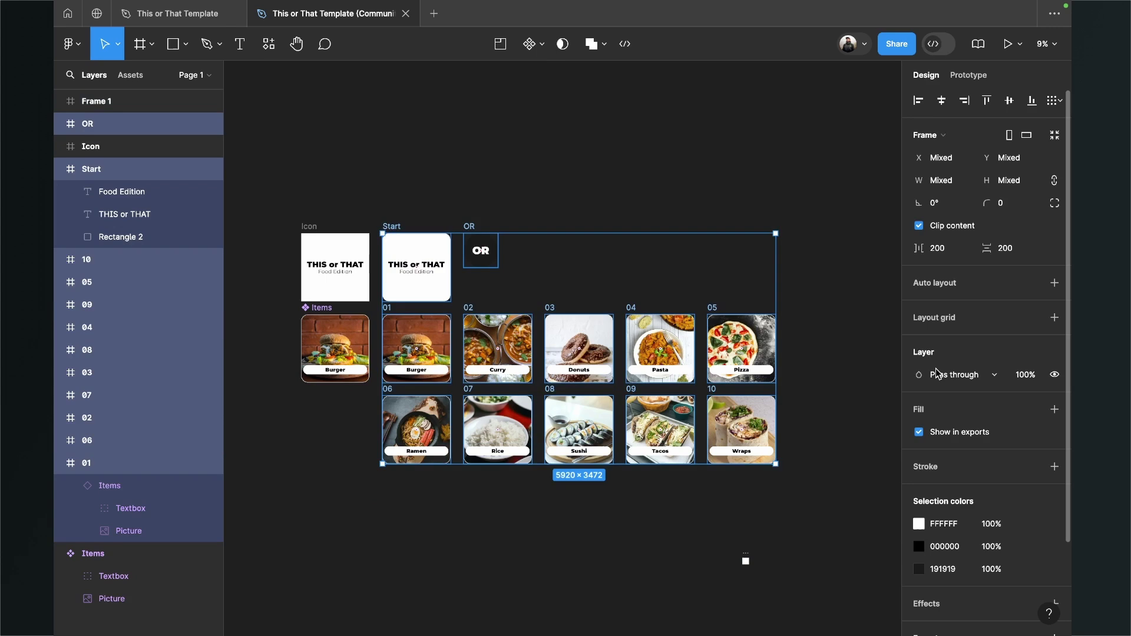
scroll(940, 389, "down", 3)
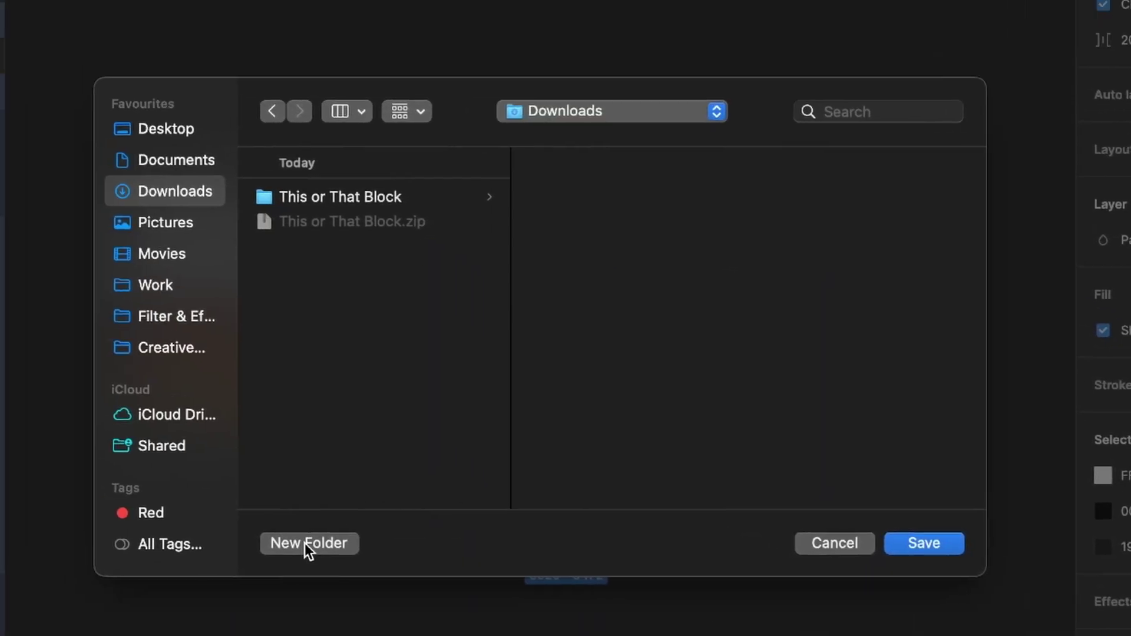
- Export the twelve frames as 1x PNGs into a new Graphics folder in Downloads
left_click(307, 545)
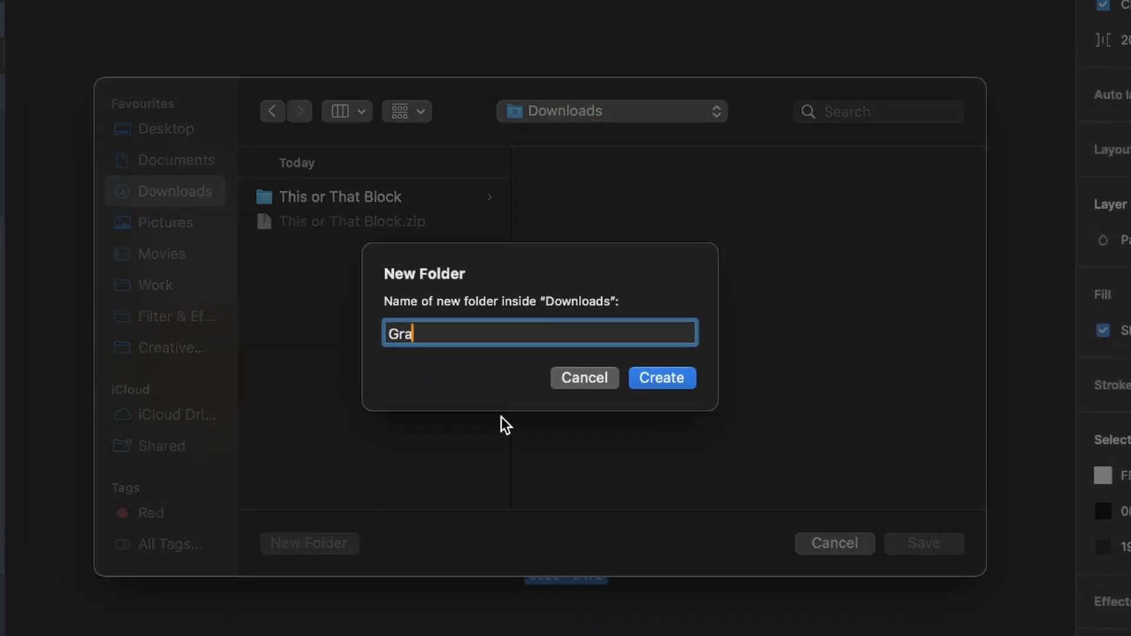
type("Graphics")
key("Return")
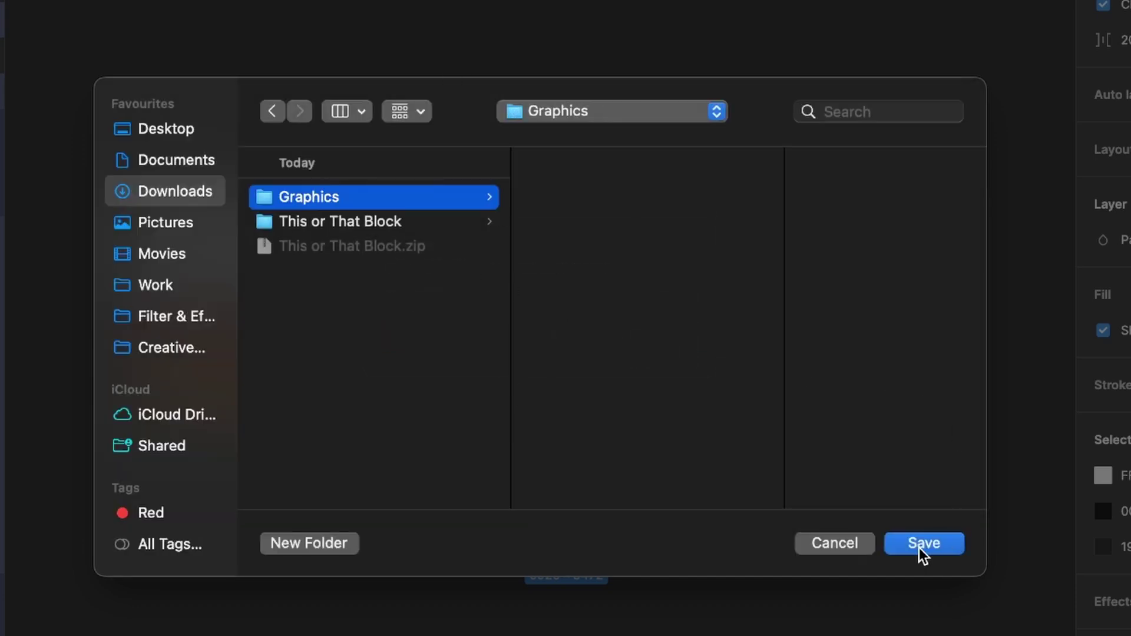
left_click(920, 545)
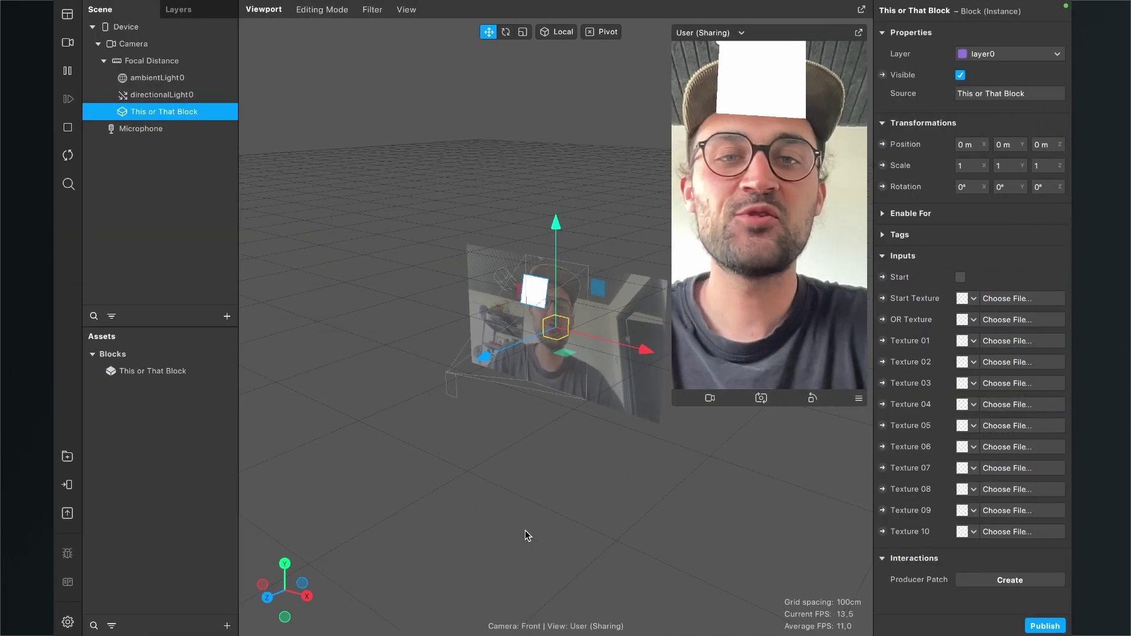
- Import the twelve PNGs (01–10, OR, Start) from Downloads/Graphics as textures
left_click(513, 537)
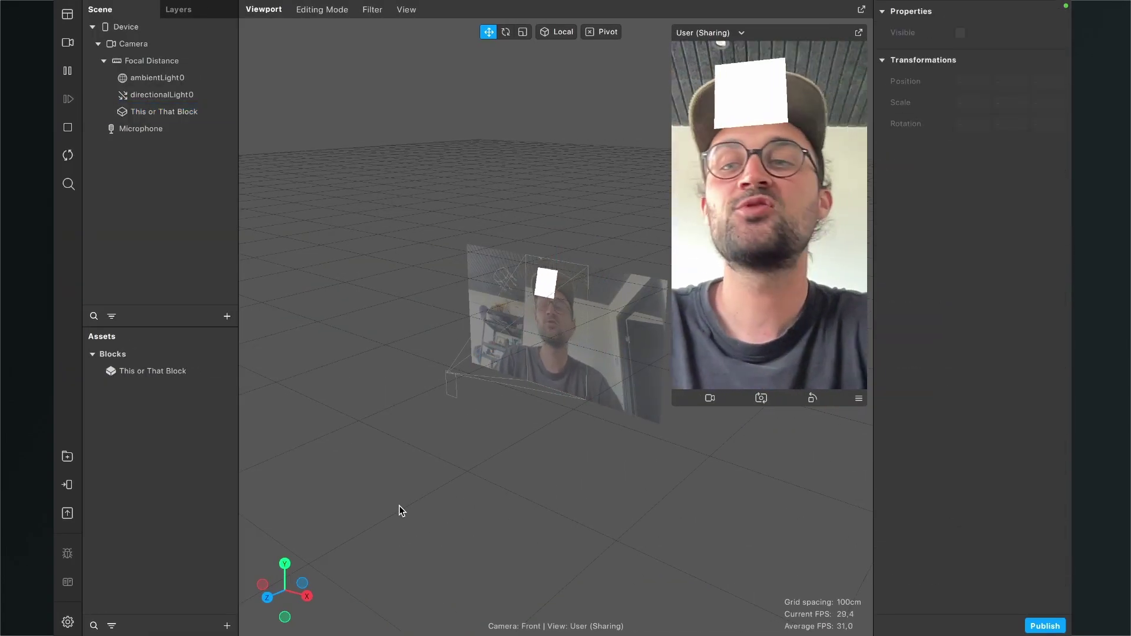
left_click(228, 625)
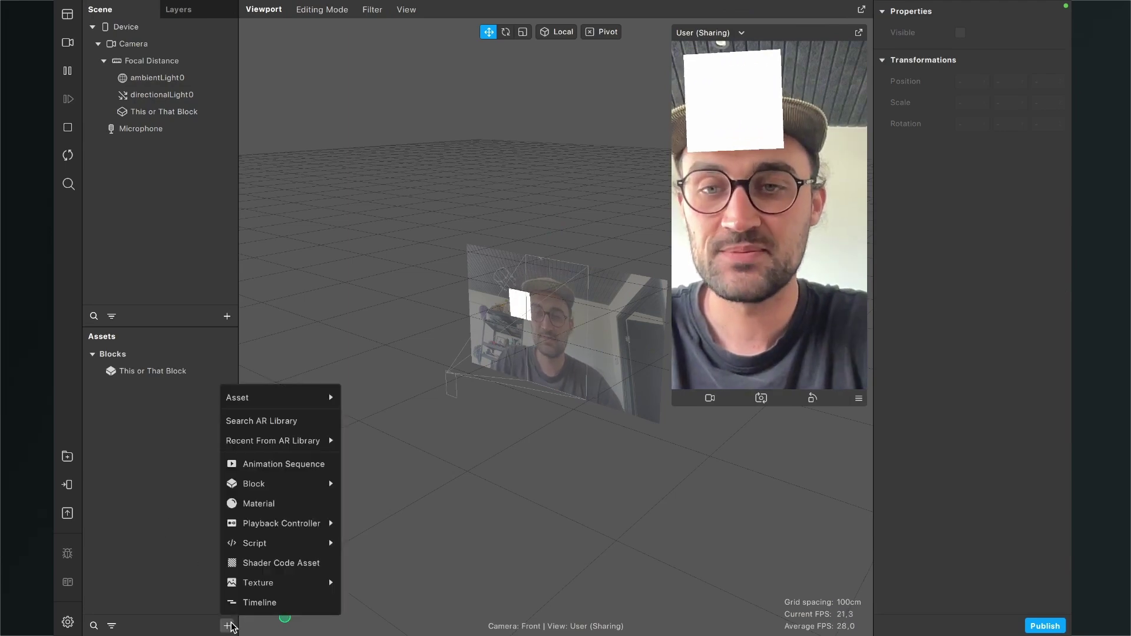
mouse_move(317, 397)
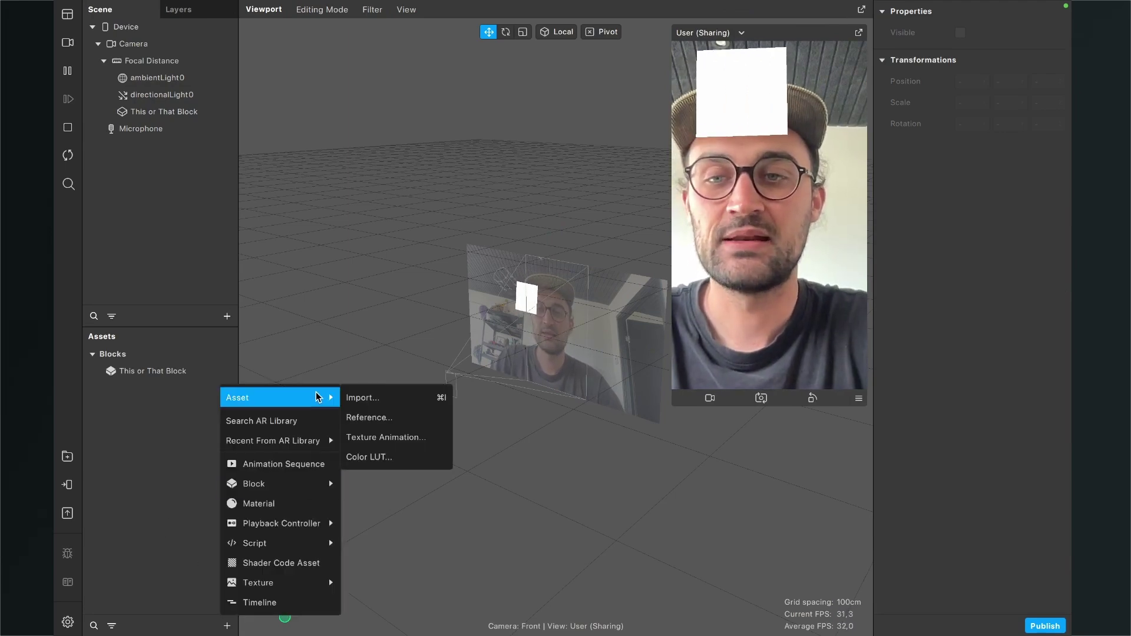
left_click(363, 398)
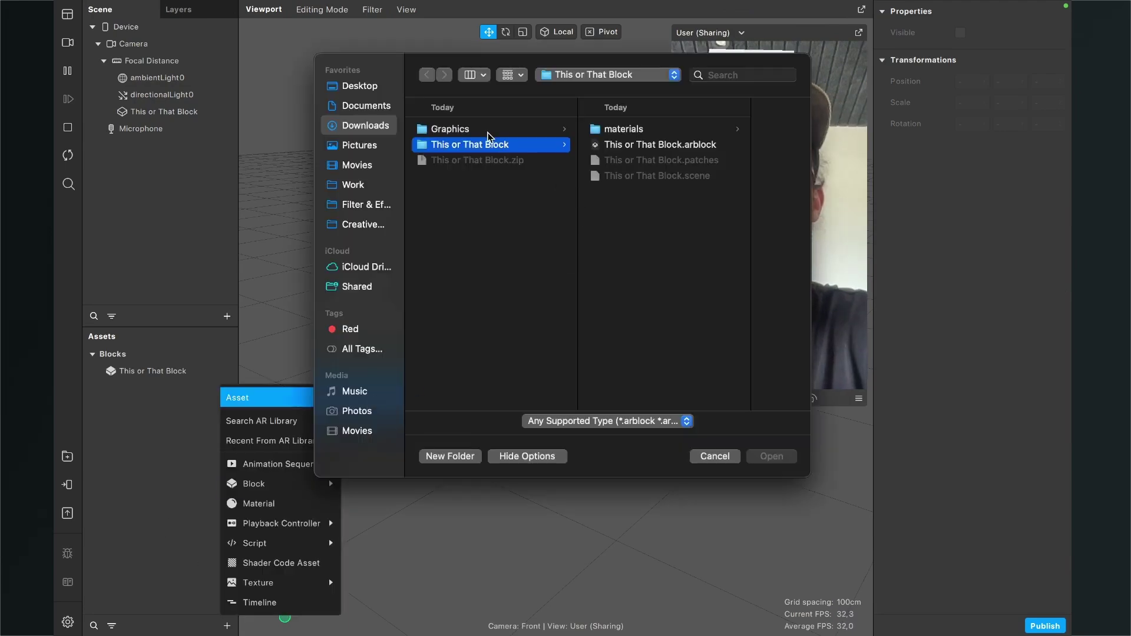
left_click(471, 129)
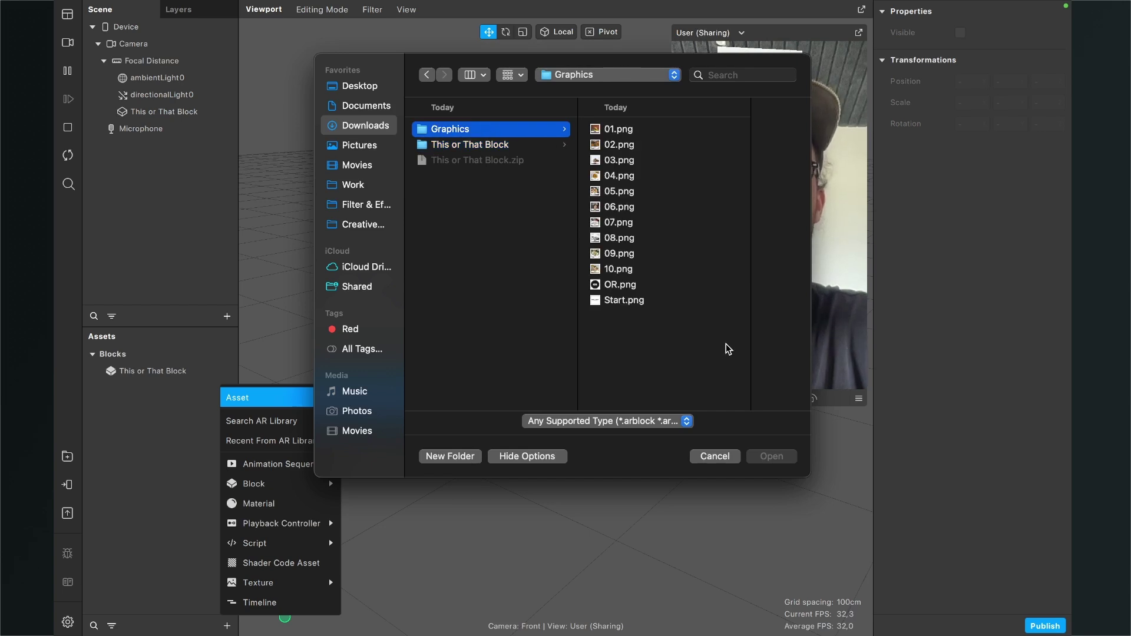
left_click_drag(710, 367, 649, 175)
left_click_drag(638, 130, 638, 131)
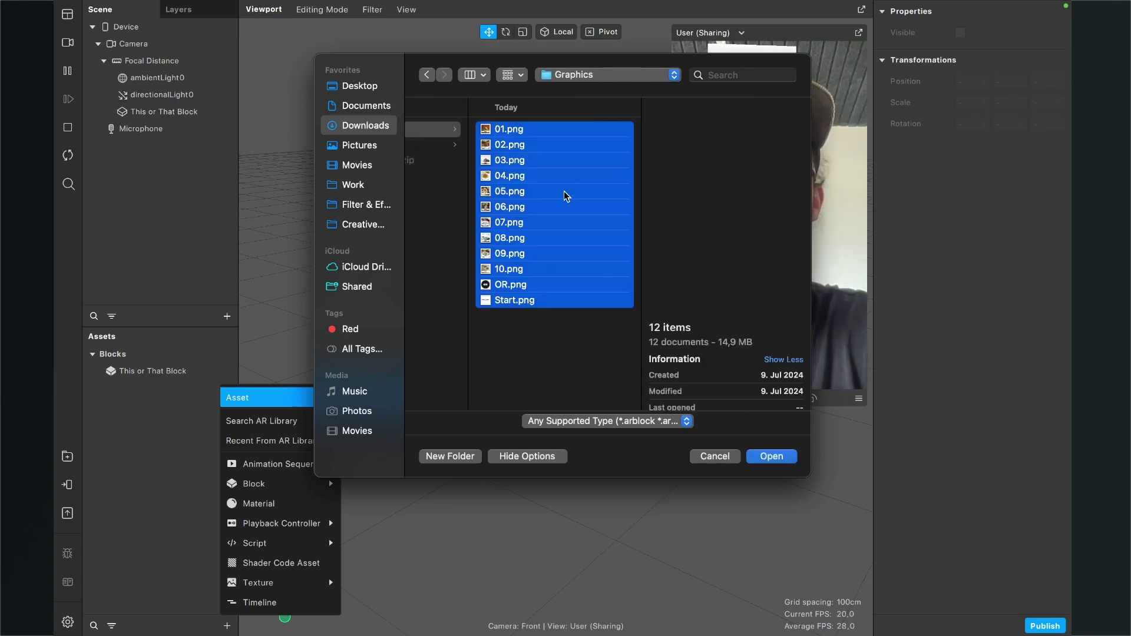
left_click(789, 457)
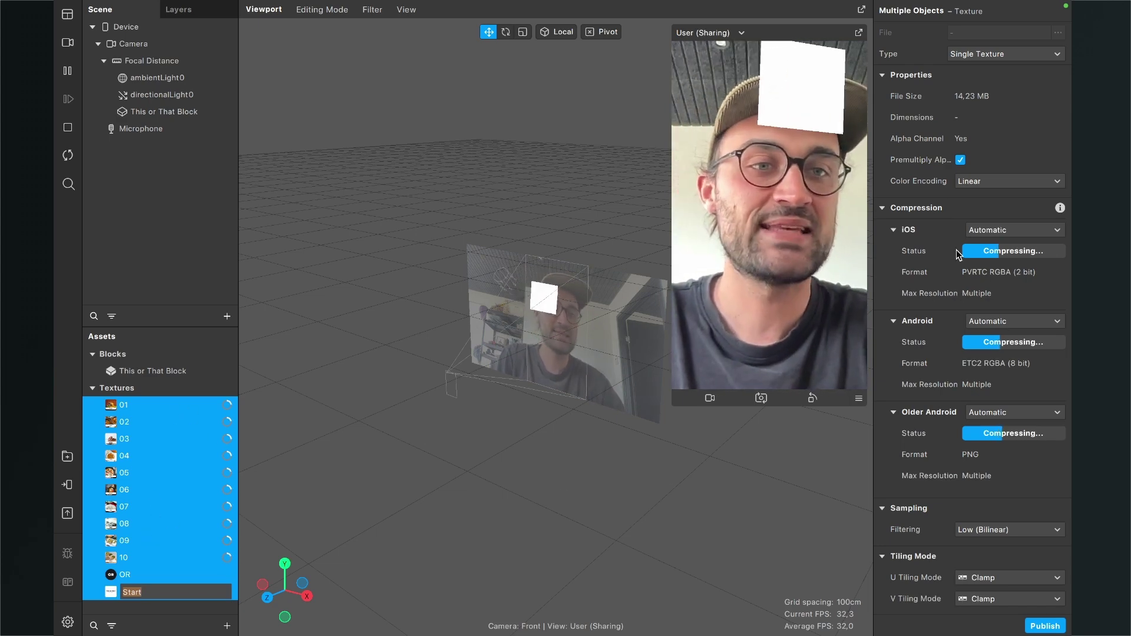
- Set iOS, Android and Older Android compression to None for all twelve textures
left_click(1012, 228)
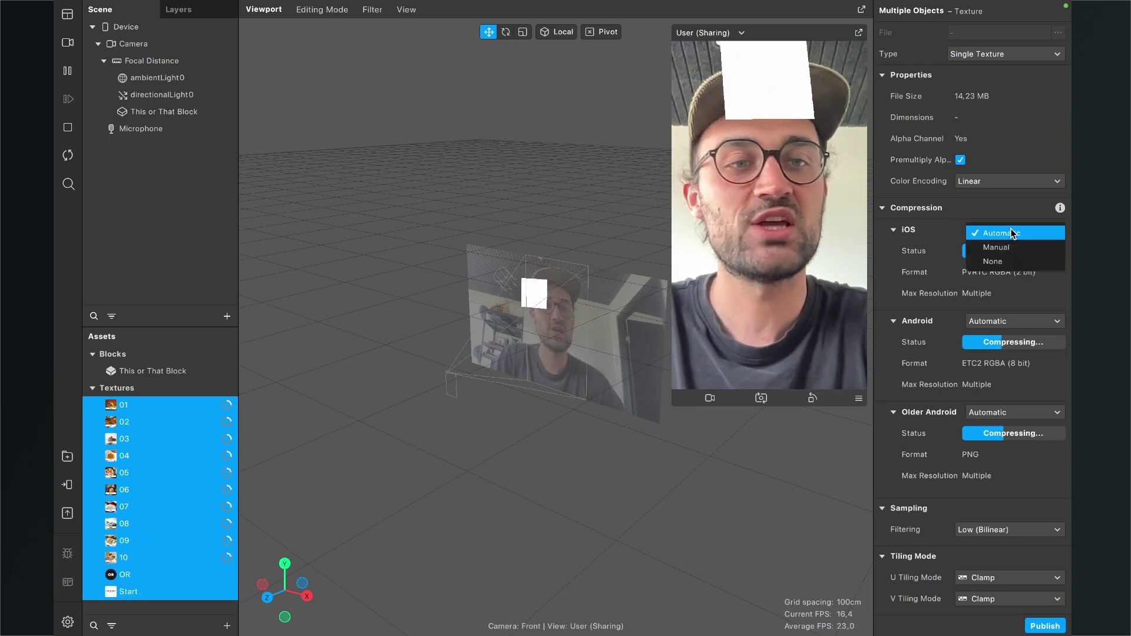
left_click(997, 260)
left_click(989, 300)
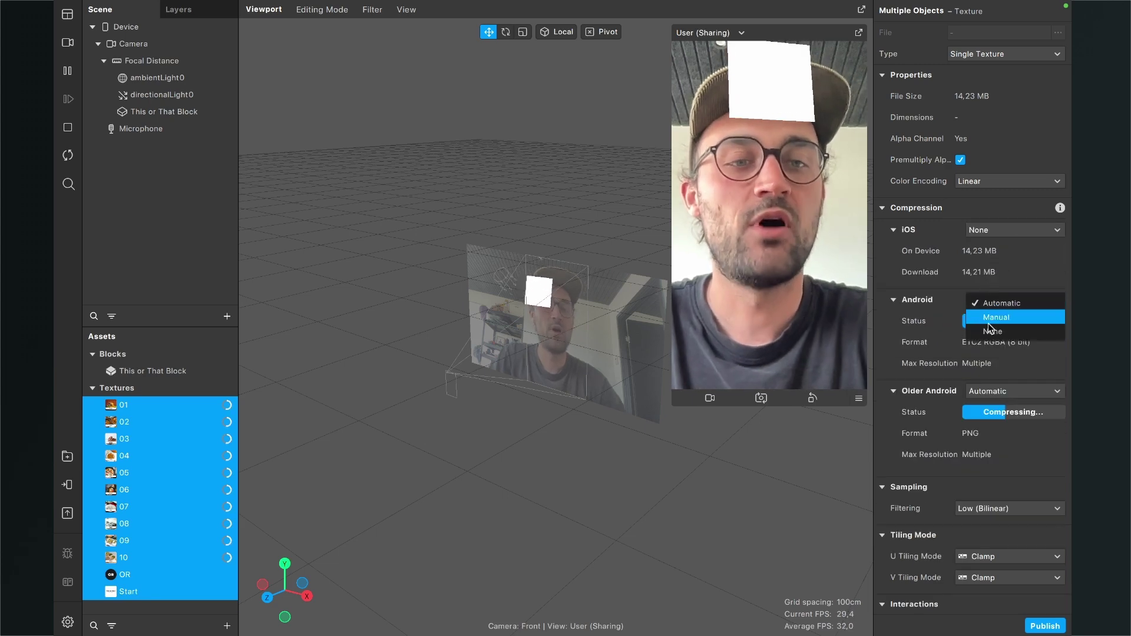
left_click(992, 331)
left_click(992, 369)
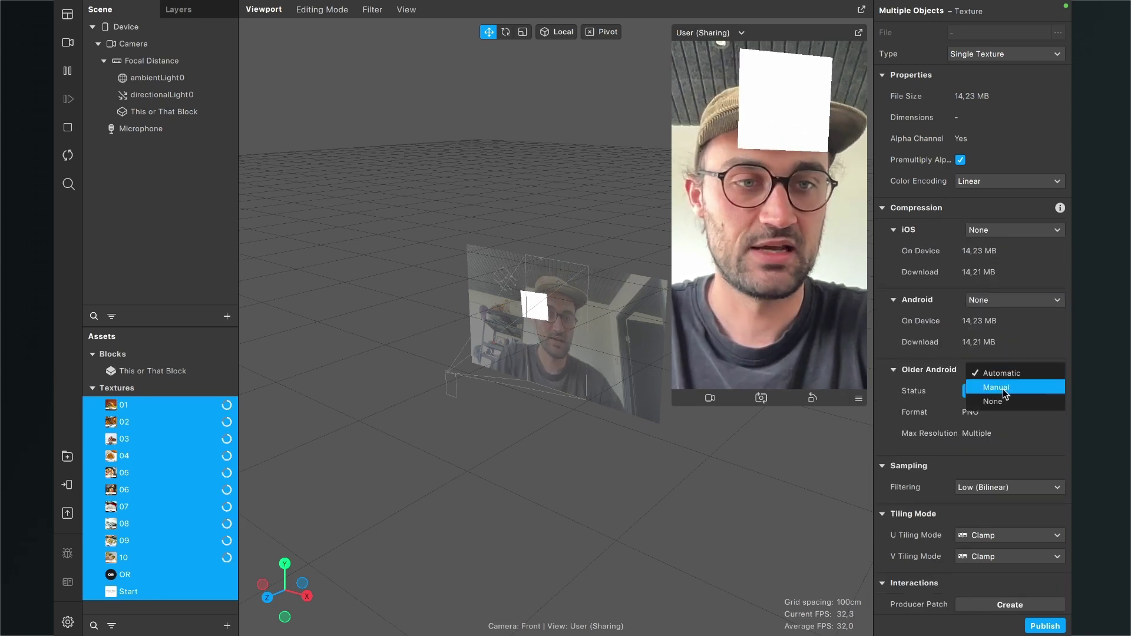
left_click(995, 399)
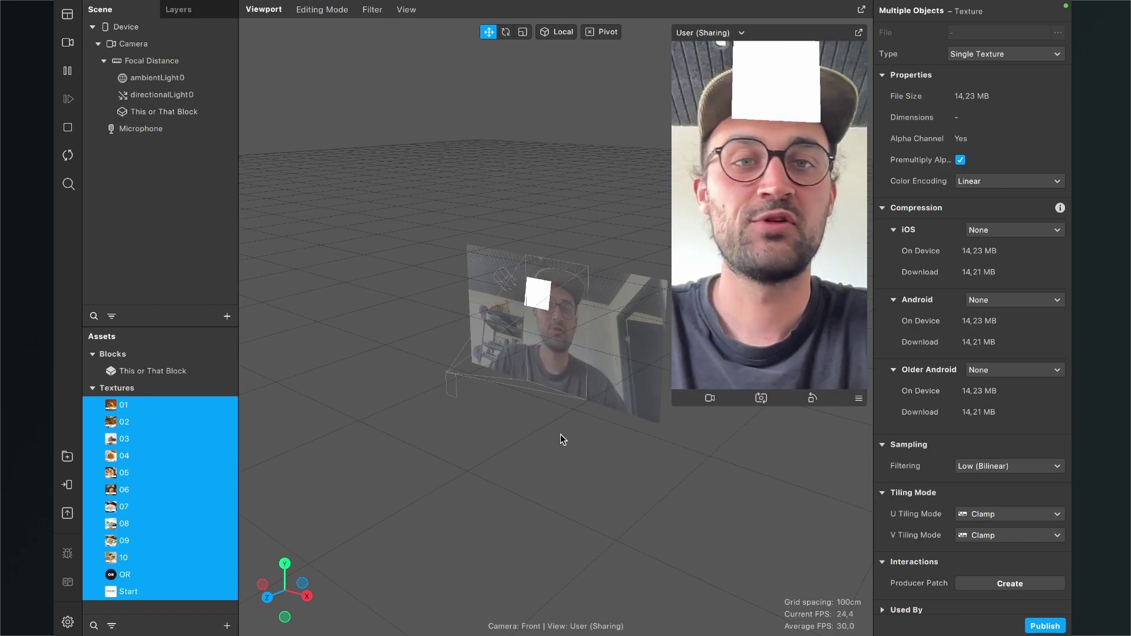
- Select the This or That Block and assign the Start and OR textures
left_click(171, 115)
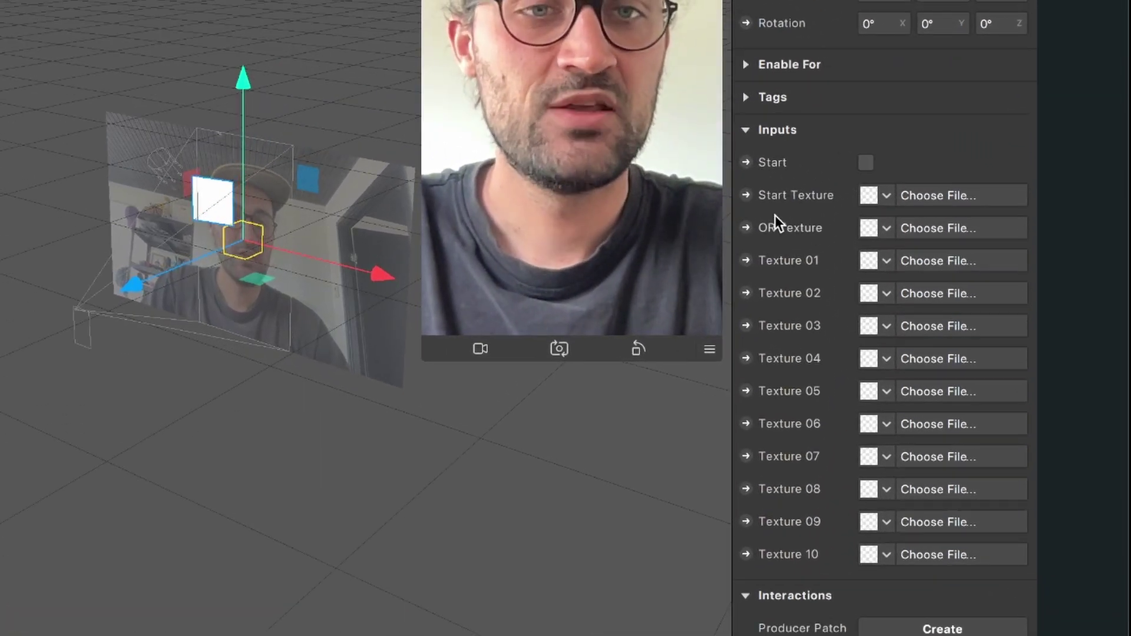
left_click(878, 198)
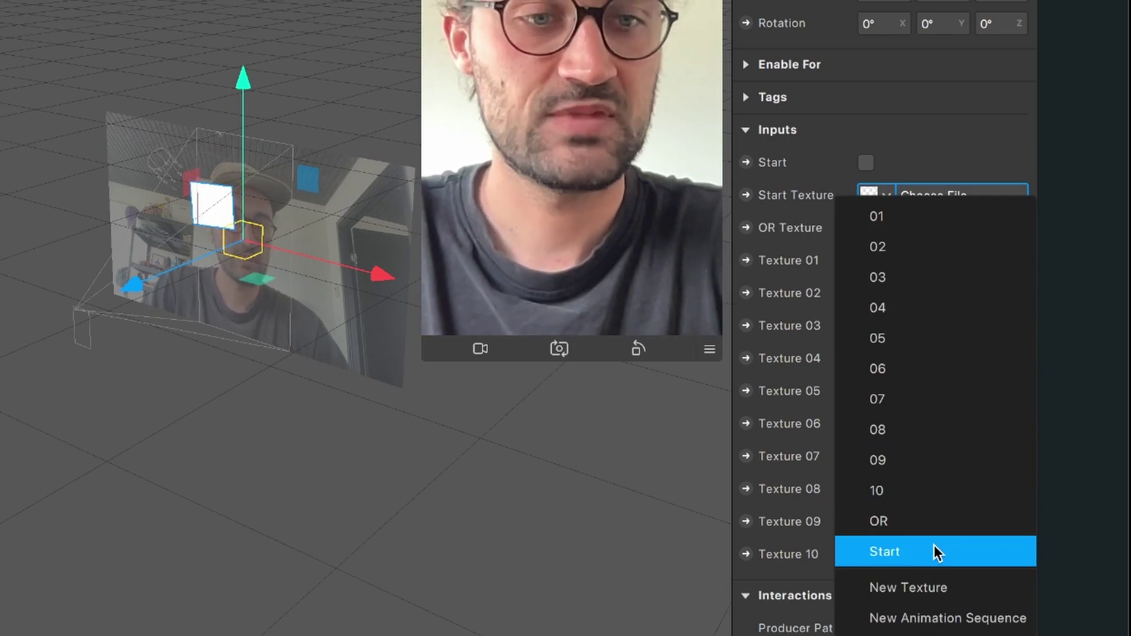
left_click(935, 552)
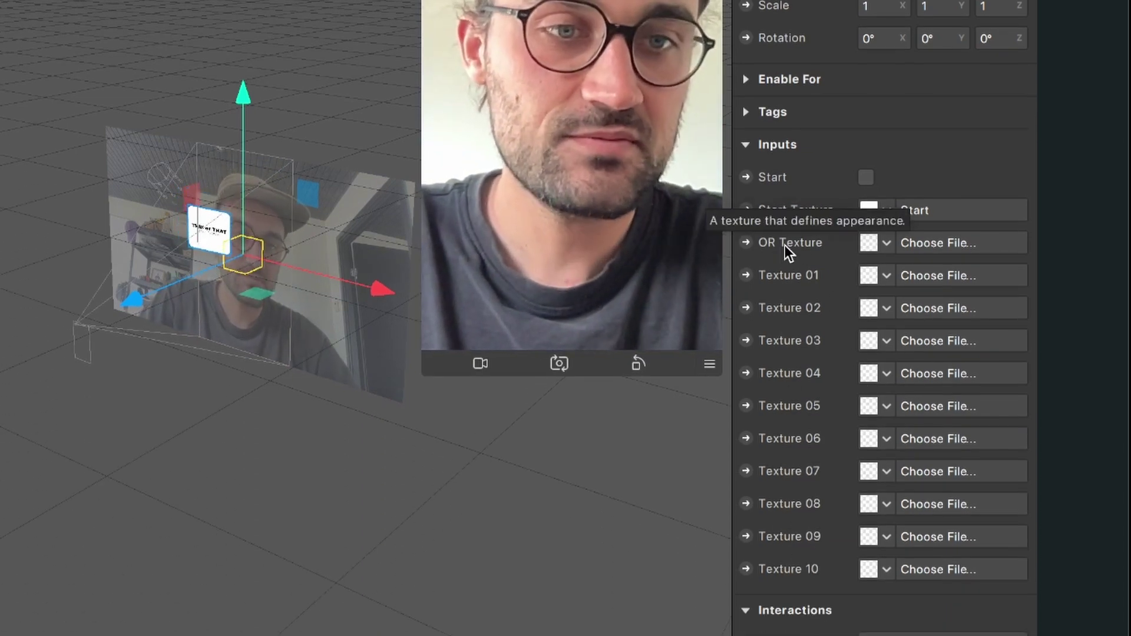
left_click(879, 244)
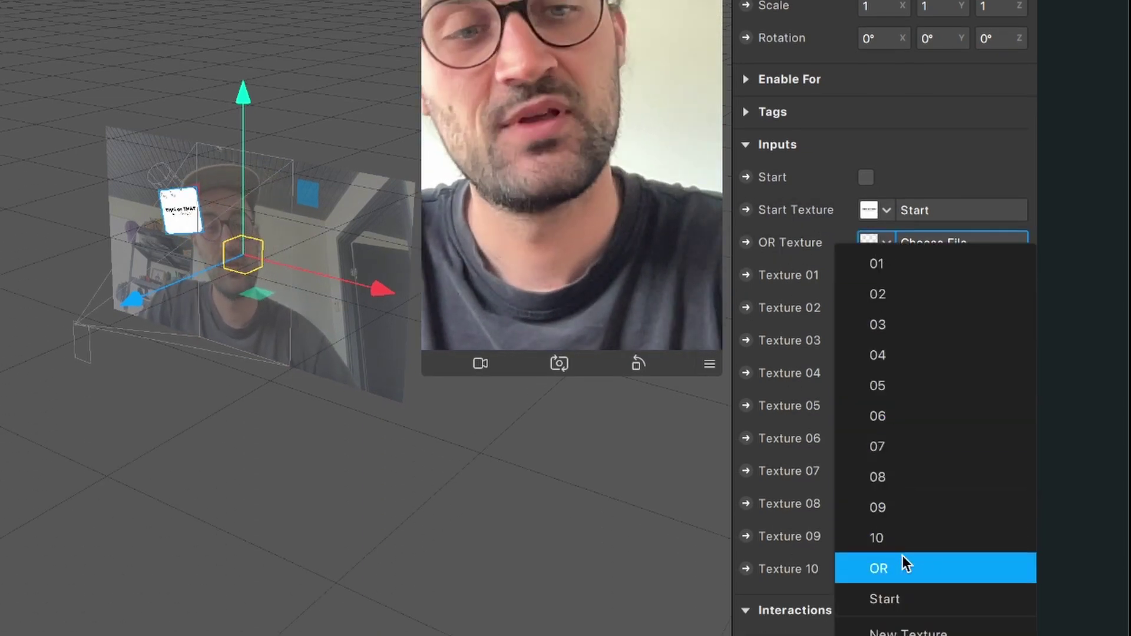
left_click(903, 566)
- Assign images 01–04 to Textures 01–04, correcting Texture 03 to image 03
left_click(879, 275)
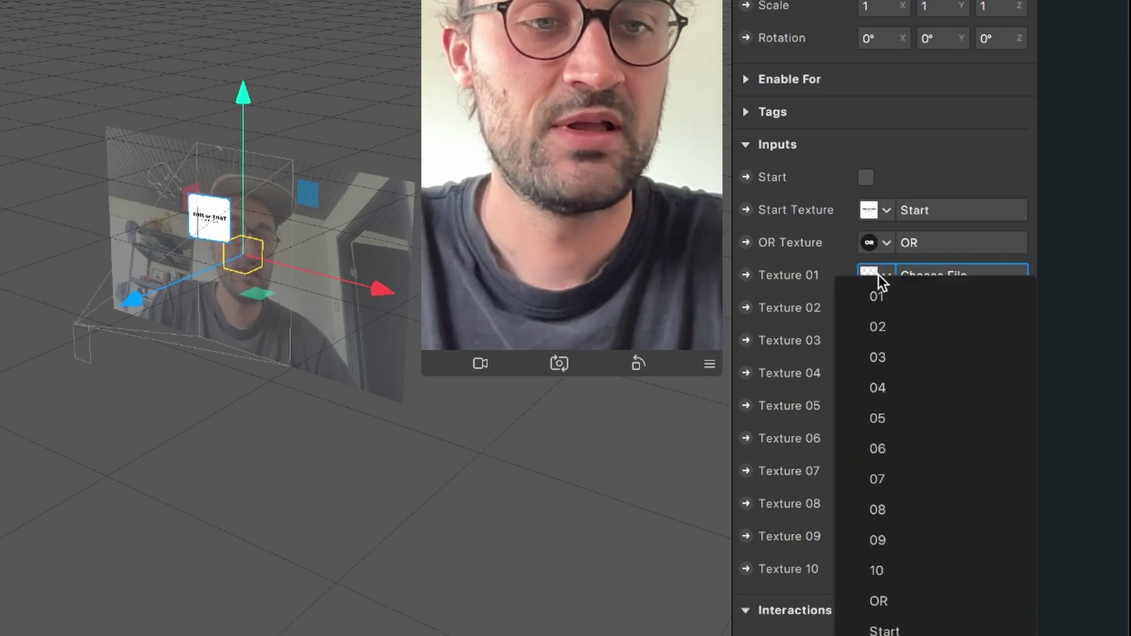
left_click(881, 290)
left_click(876, 309)
left_click(876, 343)
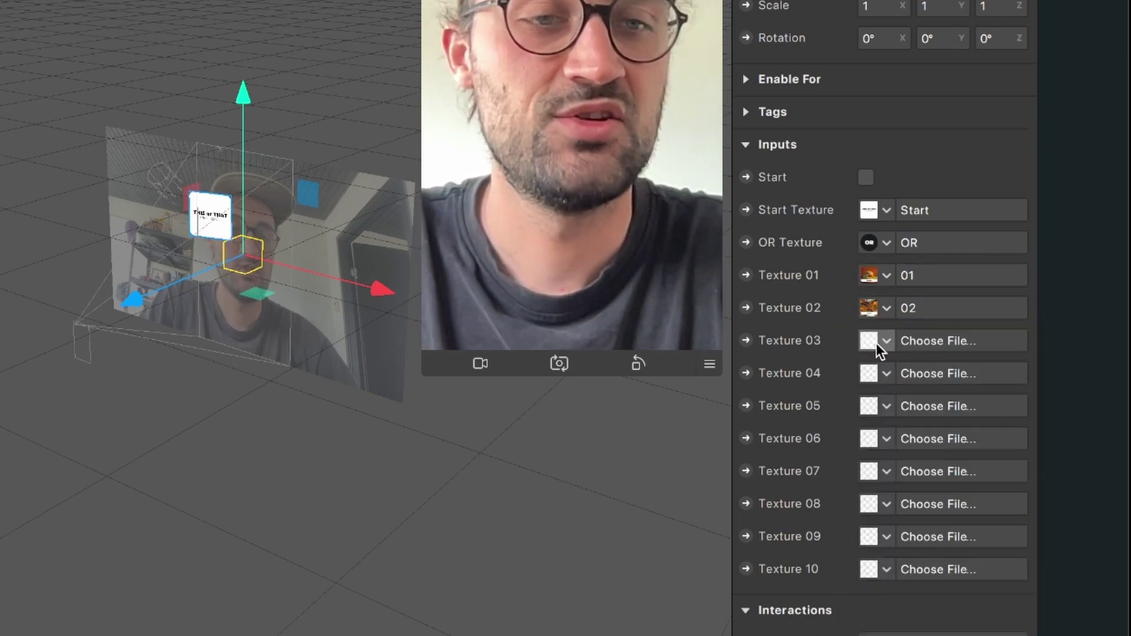
left_click(876, 343)
left_click(878, 388)
left_click(884, 348)
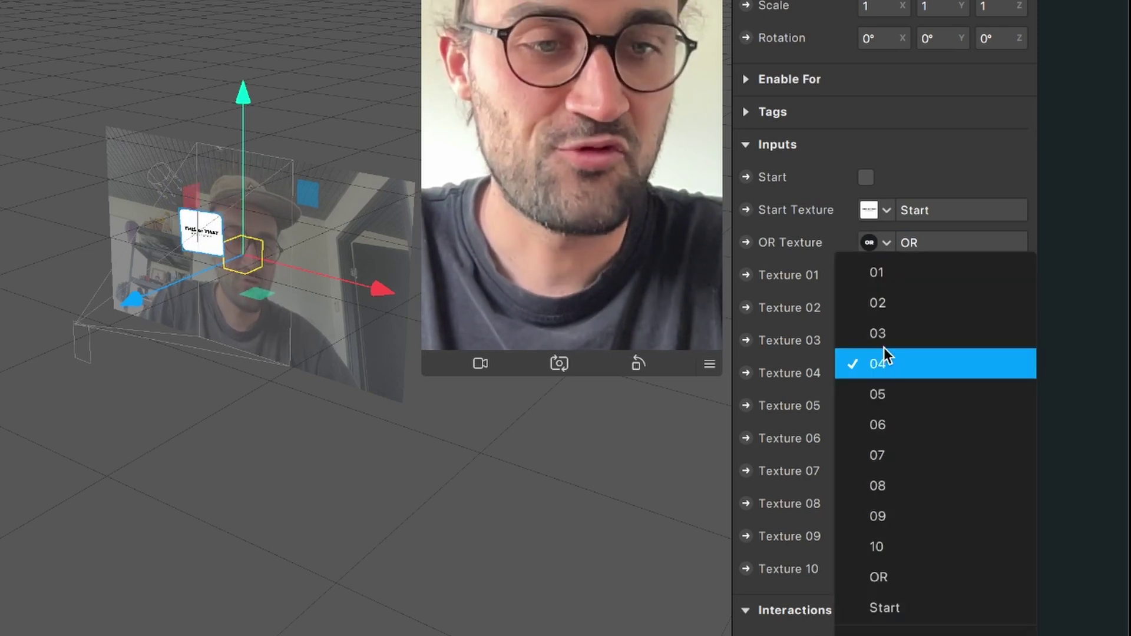
left_click(882, 336)
left_click(885, 374)
left_click(878, 396)
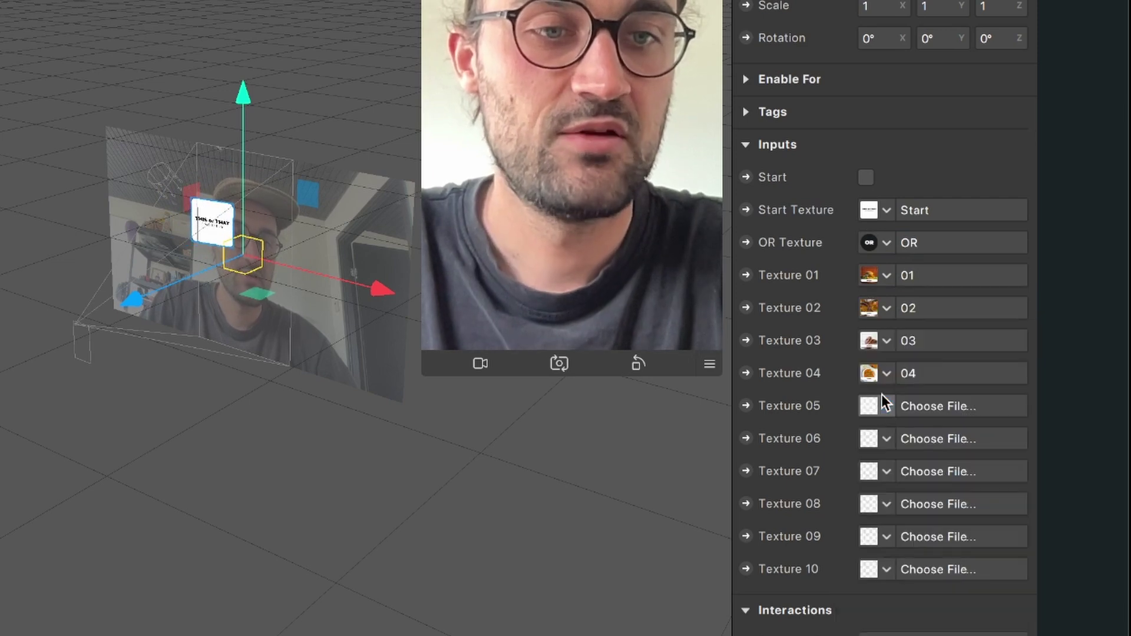
- Assign images 05–10 to Textures 05–10 on the block
left_click(881, 407)
left_click(889, 442)
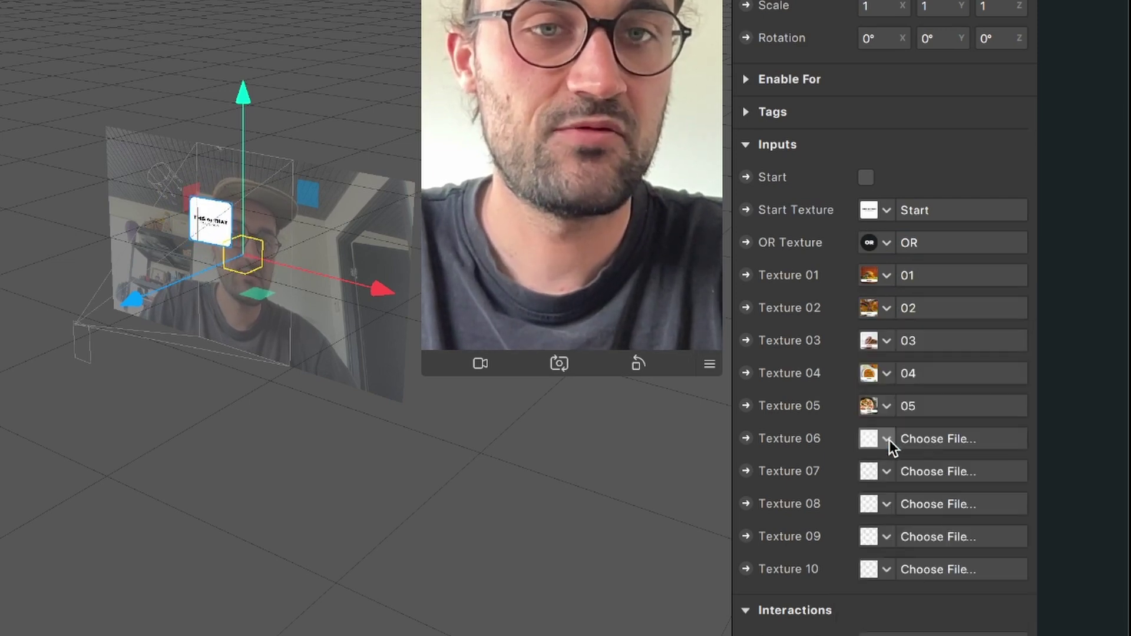
left_click(889, 440)
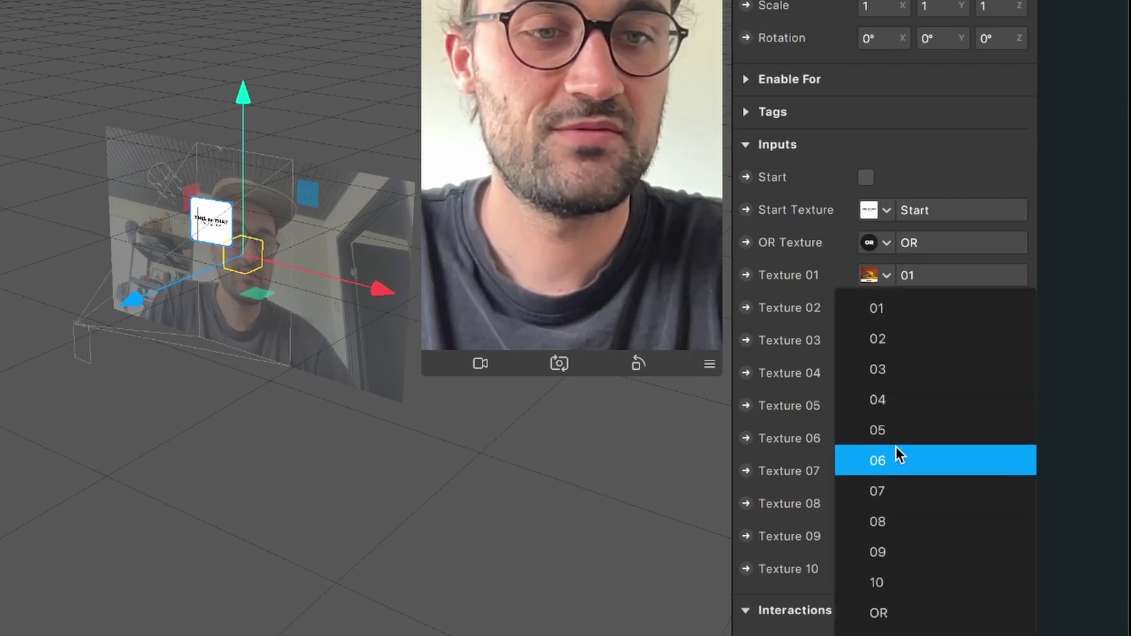
left_click(896, 453)
left_click(885, 472)
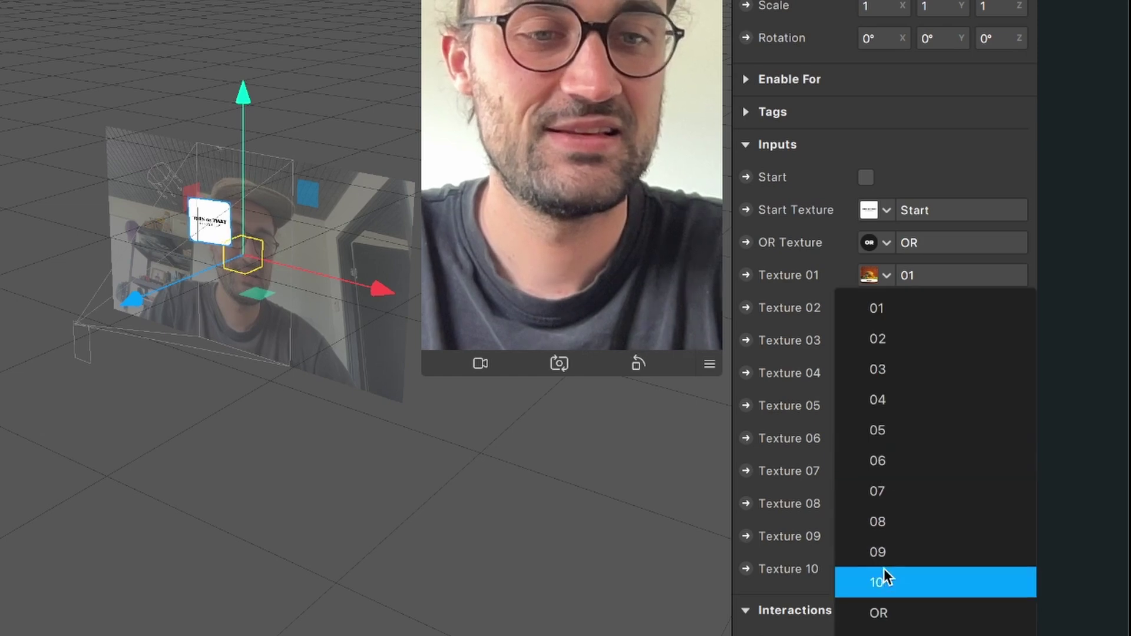
left_click(896, 496)
left_click(887, 503)
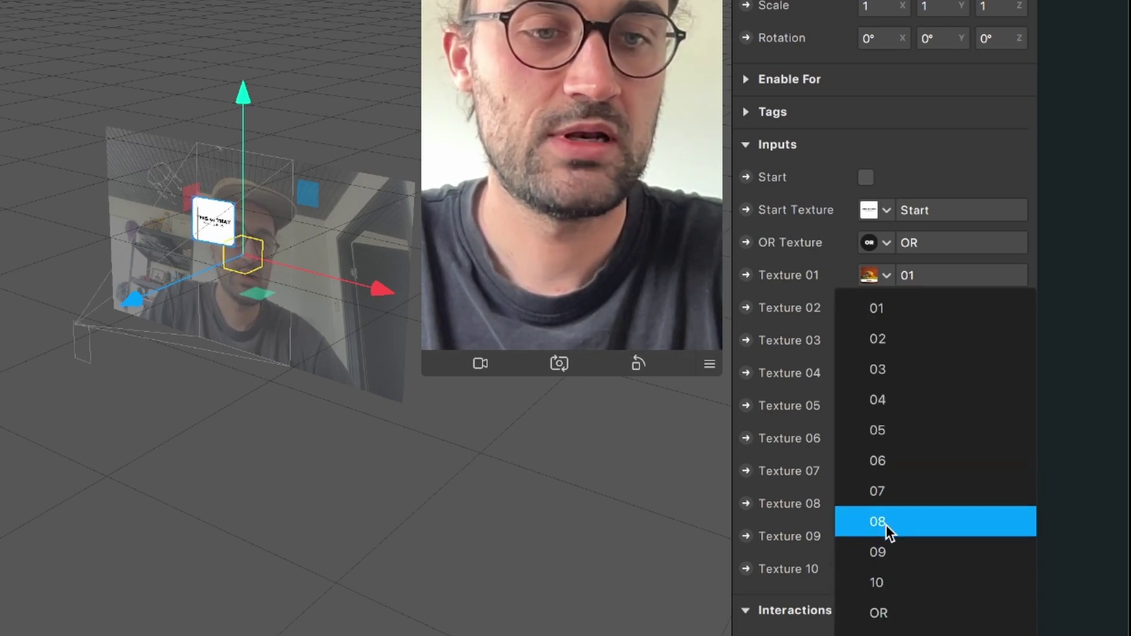
left_click(887, 523)
left_click(887, 534)
left_click(885, 553)
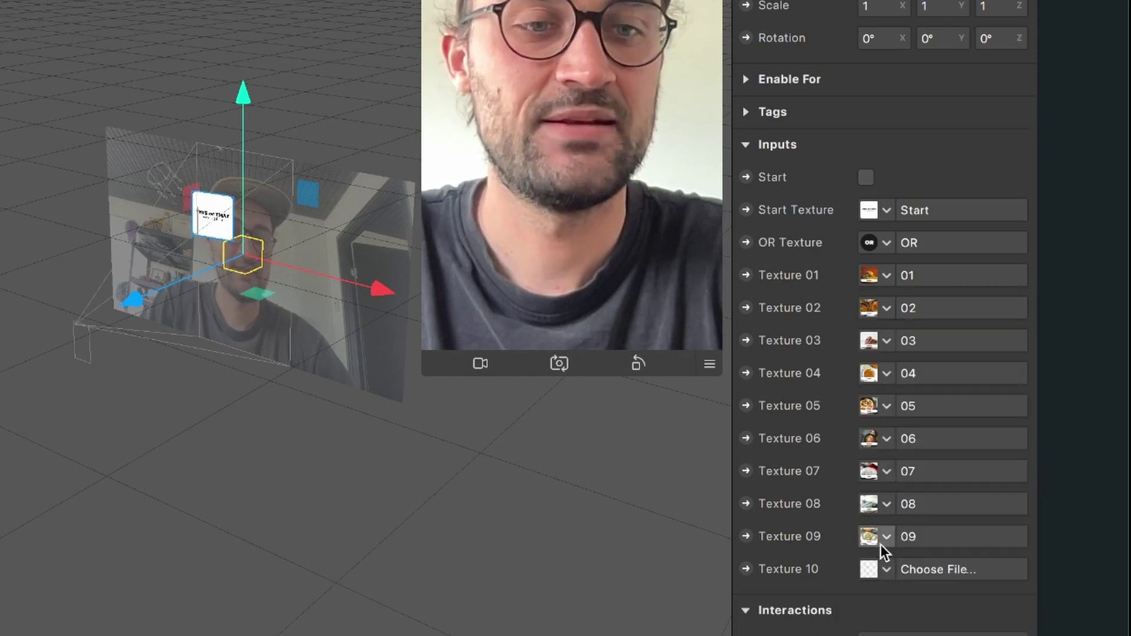
left_click(885, 567)
left_click(903, 584)
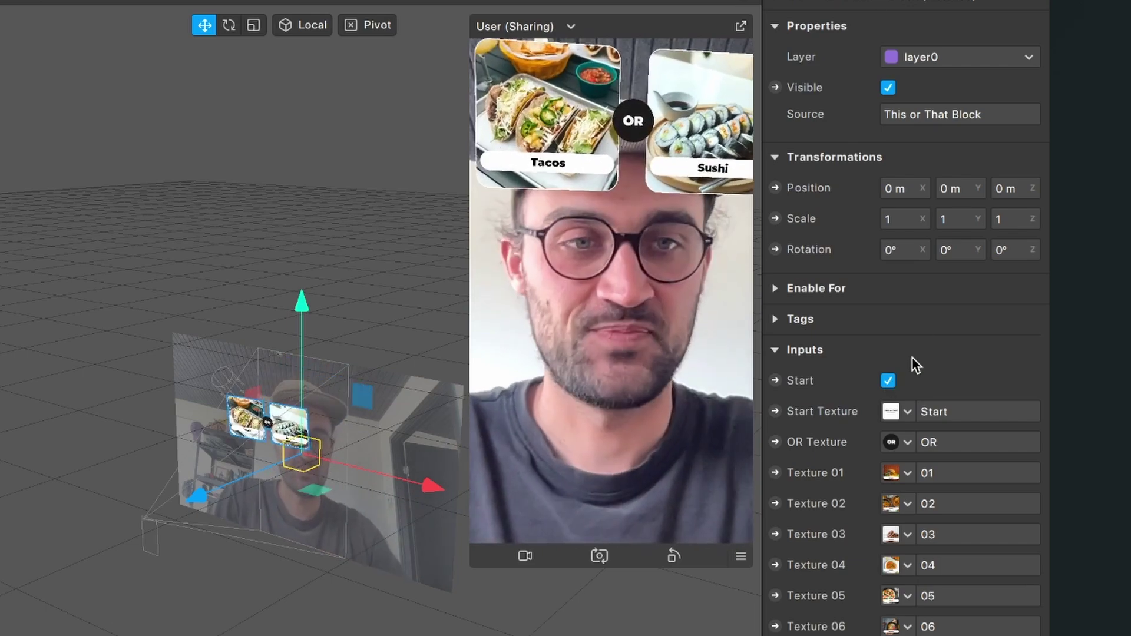
- Turn off Start to show the 'THIS or THAT Food Edition' card, then open the Patch Editor
left_click(889, 381)
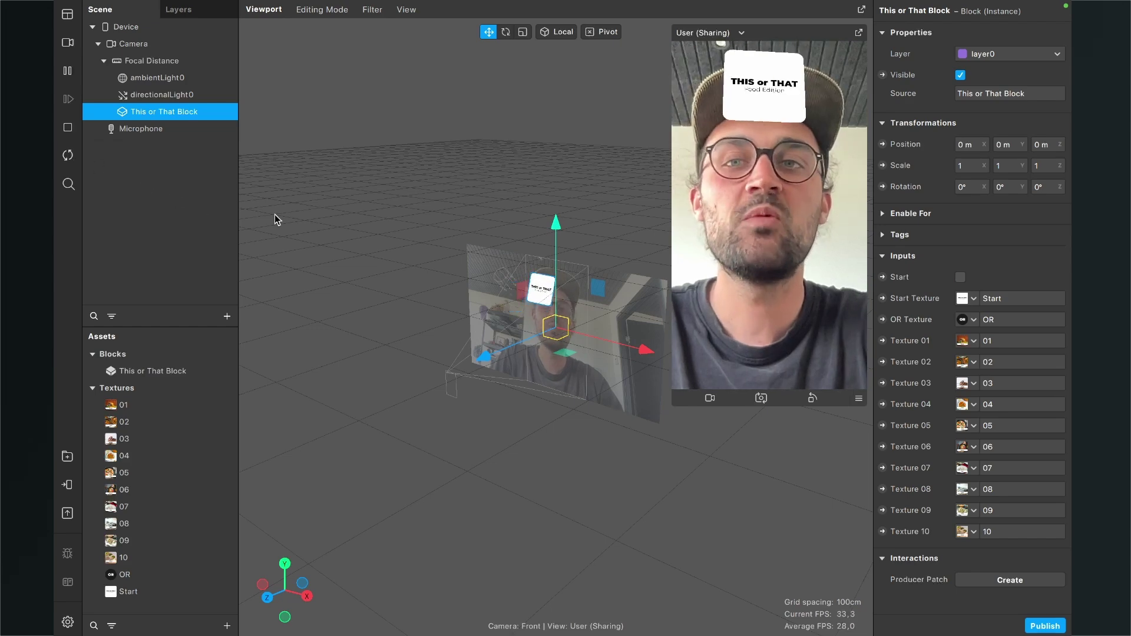
key("ctrl+alt+p")
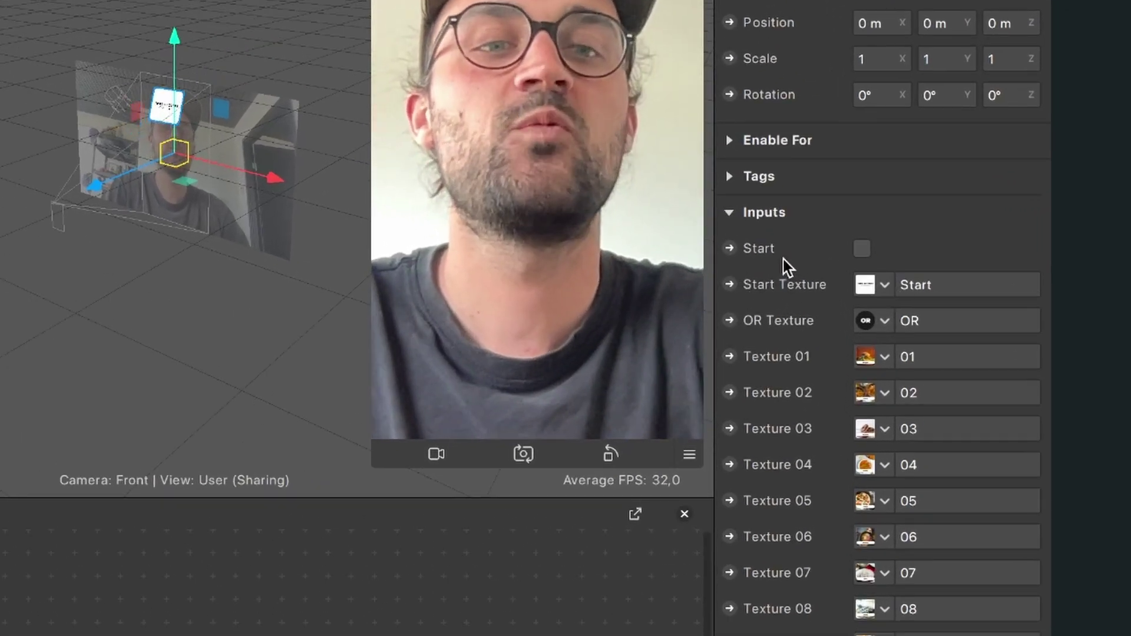
- Create a patch for the This or That Block's Start input and reposition the block
left_click(729, 248)
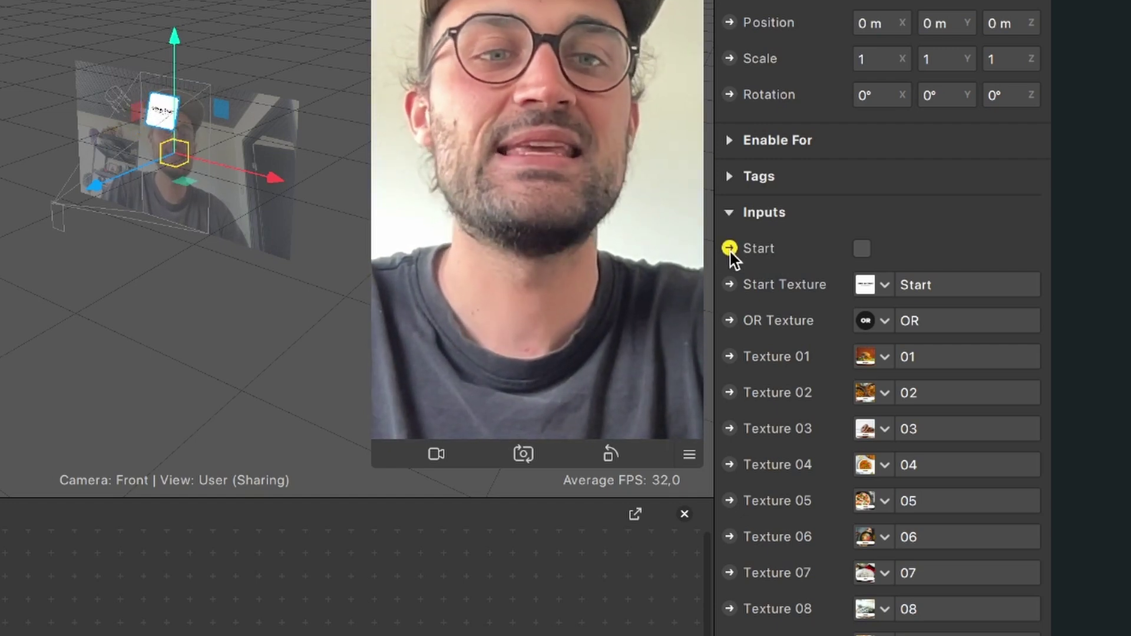
left_click(730, 248)
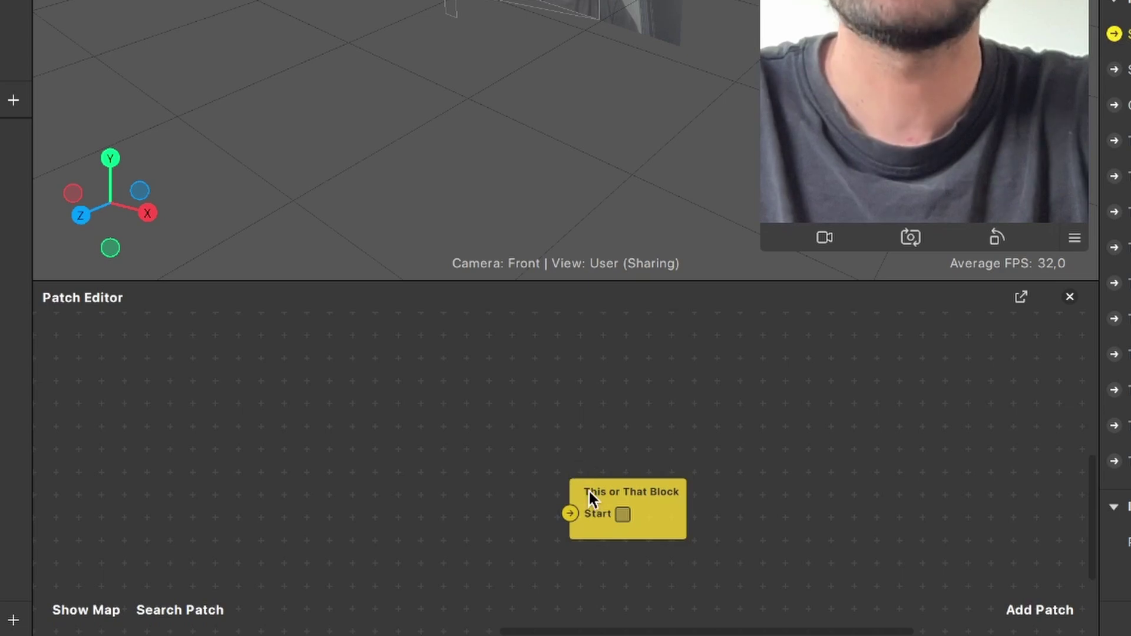
left_click_drag(590, 492, 707, 448)
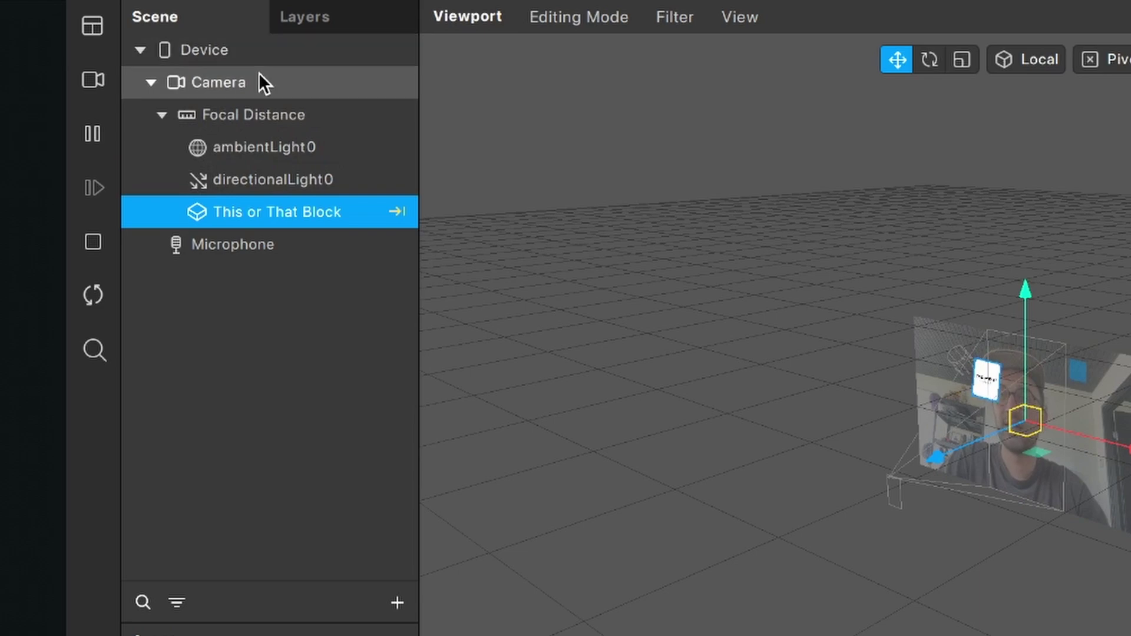
- Add the scene Camera as a patch and wire its Video Recording output to Start
left_click(243, 88)
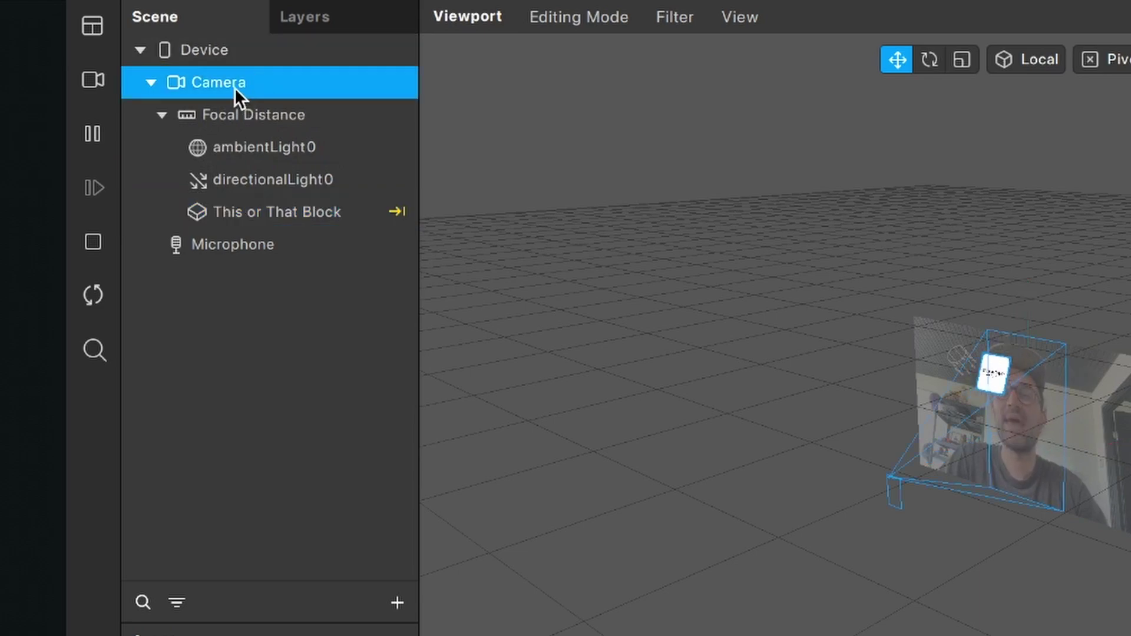
left_click_drag(218, 88, 263, 126)
left_click_drag(157, 67, 348, 502)
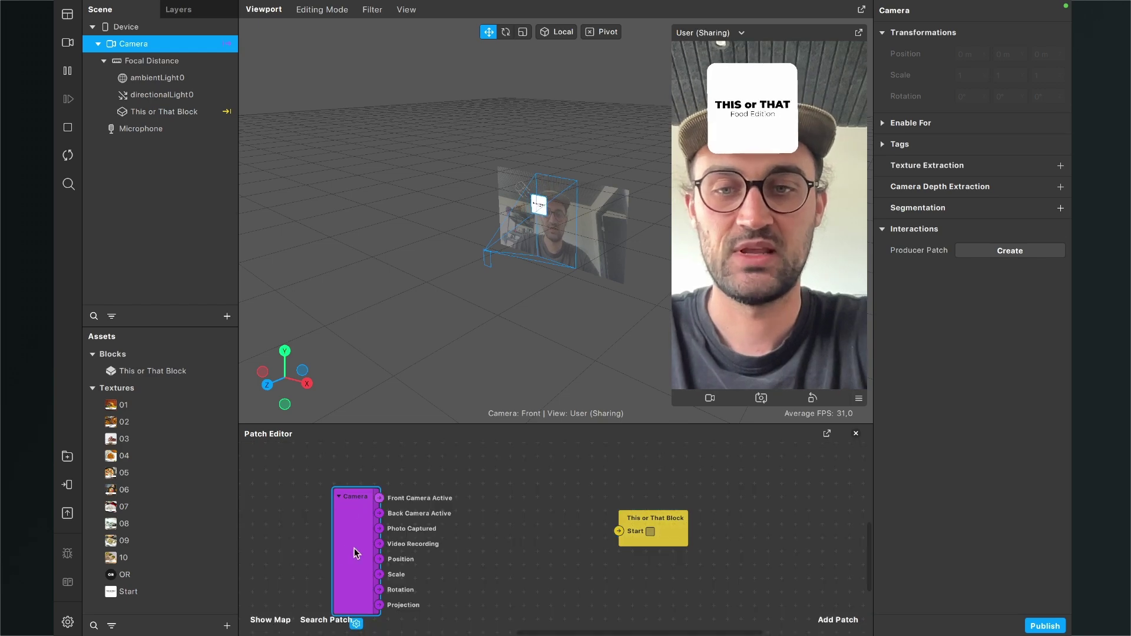
left_click_drag(356, 551, 369, 546)
scroll(396, 541, "up", 3)
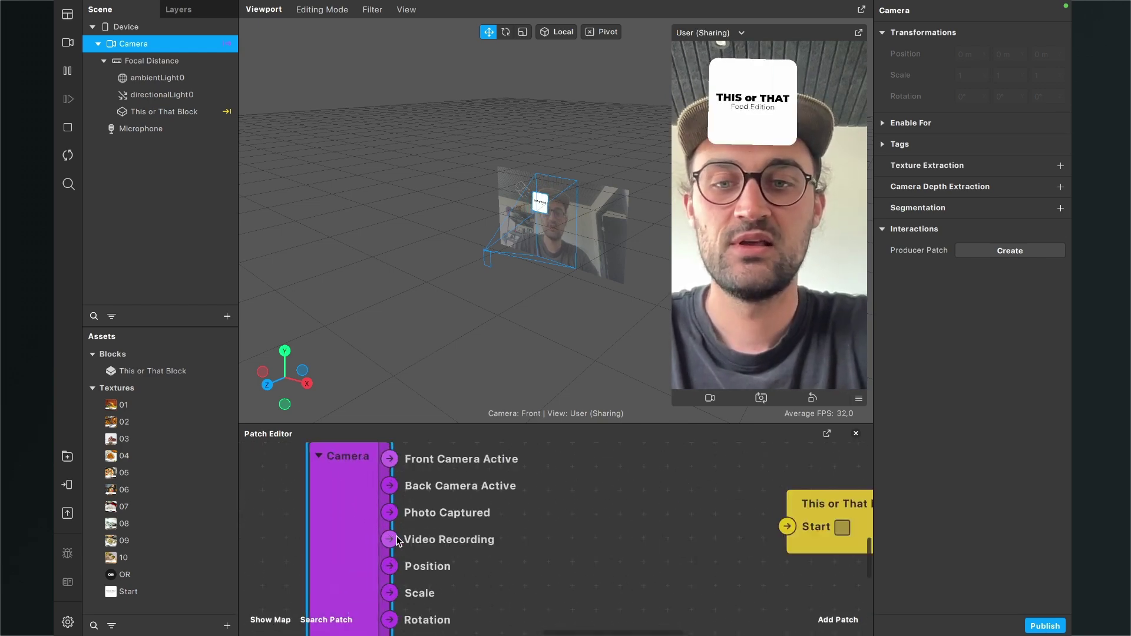
scroll(365, 536, "down", 2)
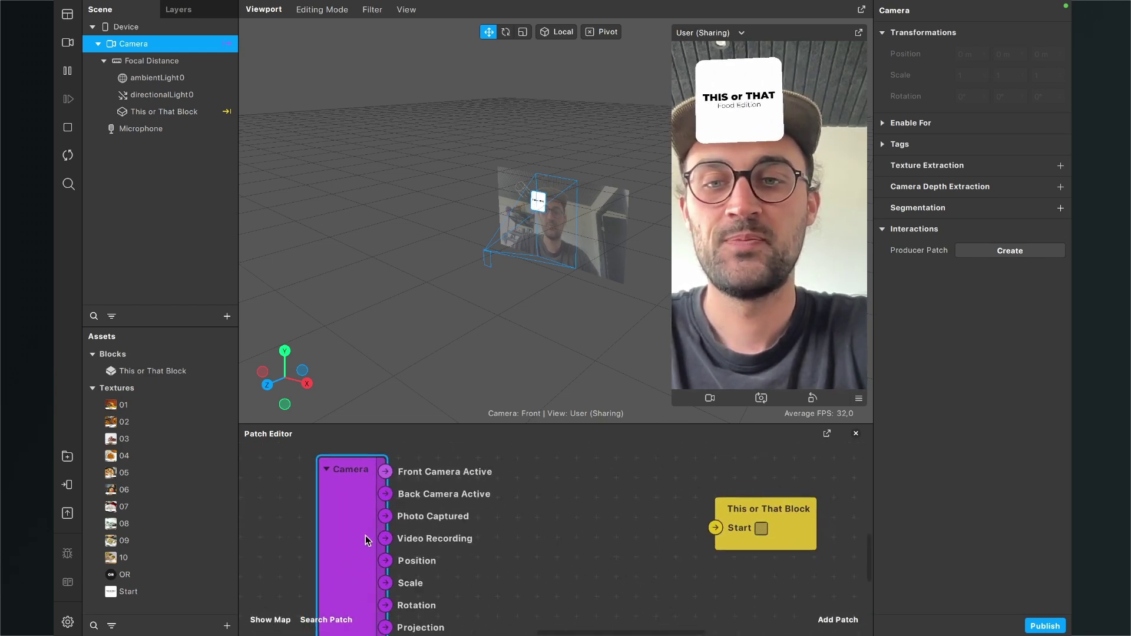
left_click_drag(410, 423, 419, 340)
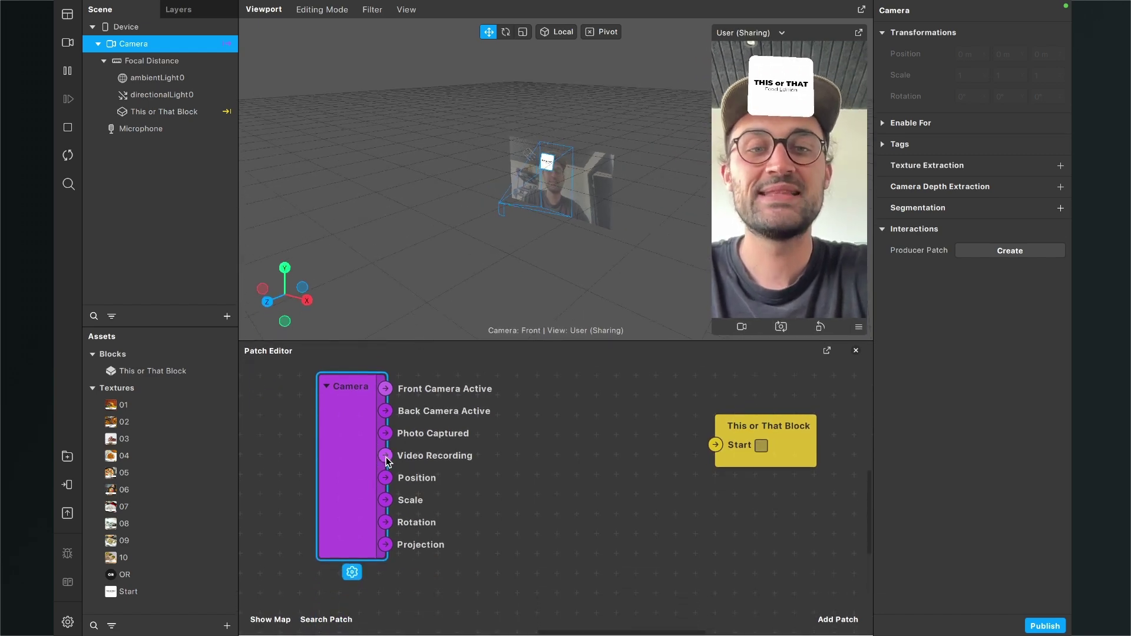
left_click_drag(387, 458, 715, 449)
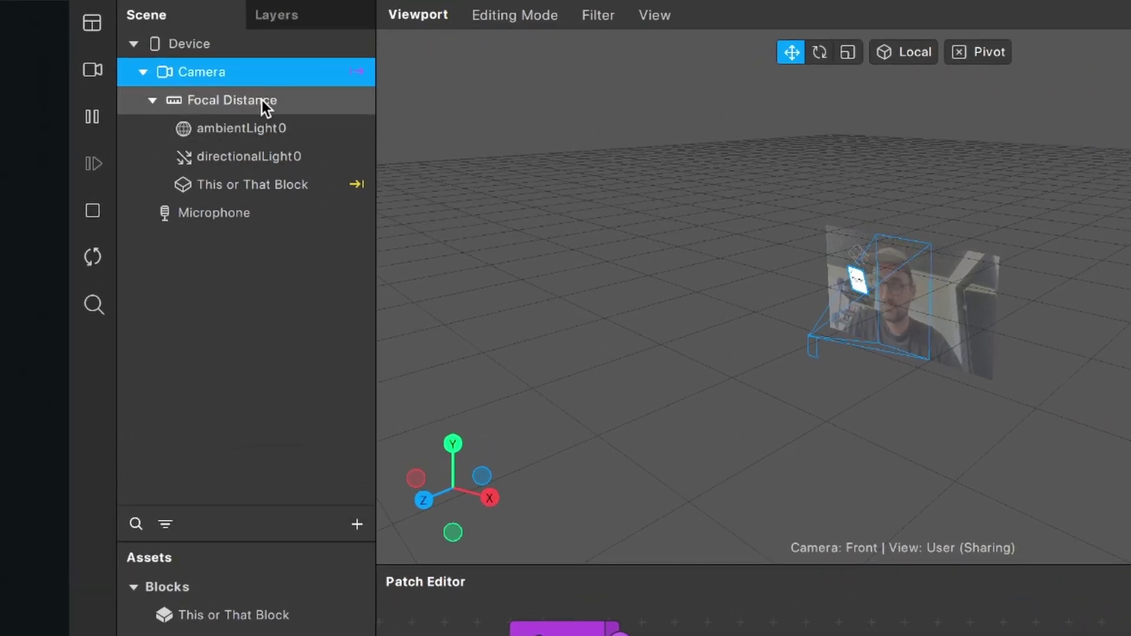
- On Device, insert the 'Tap and hold the record button to start' instruction, found by searching 'rec'
left_click(245, 46)
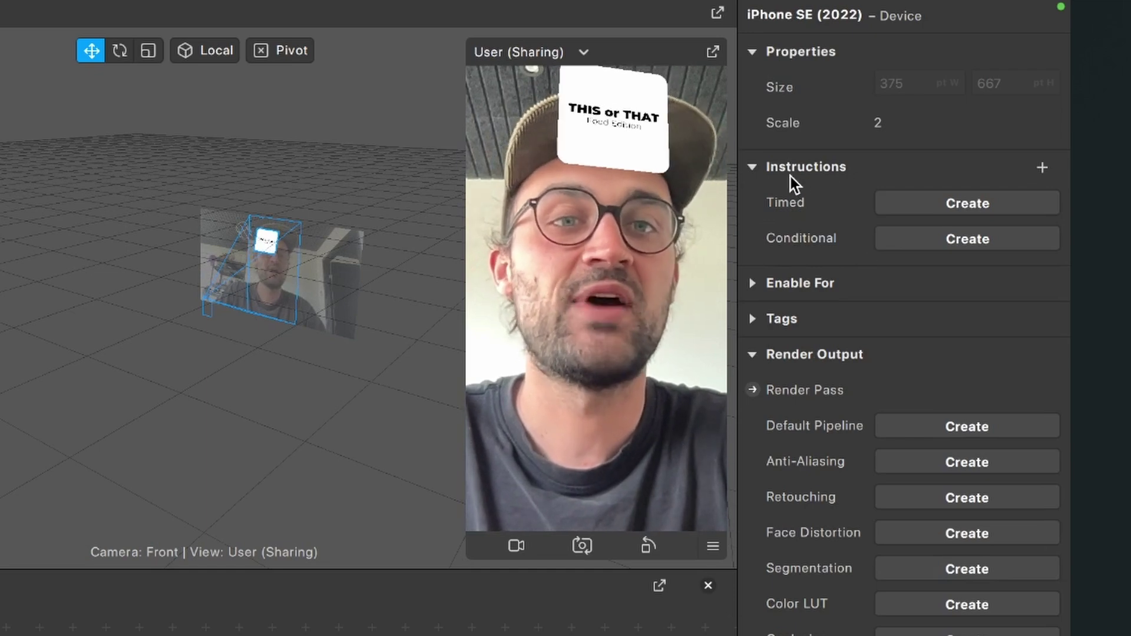
left_click(1043, 169)
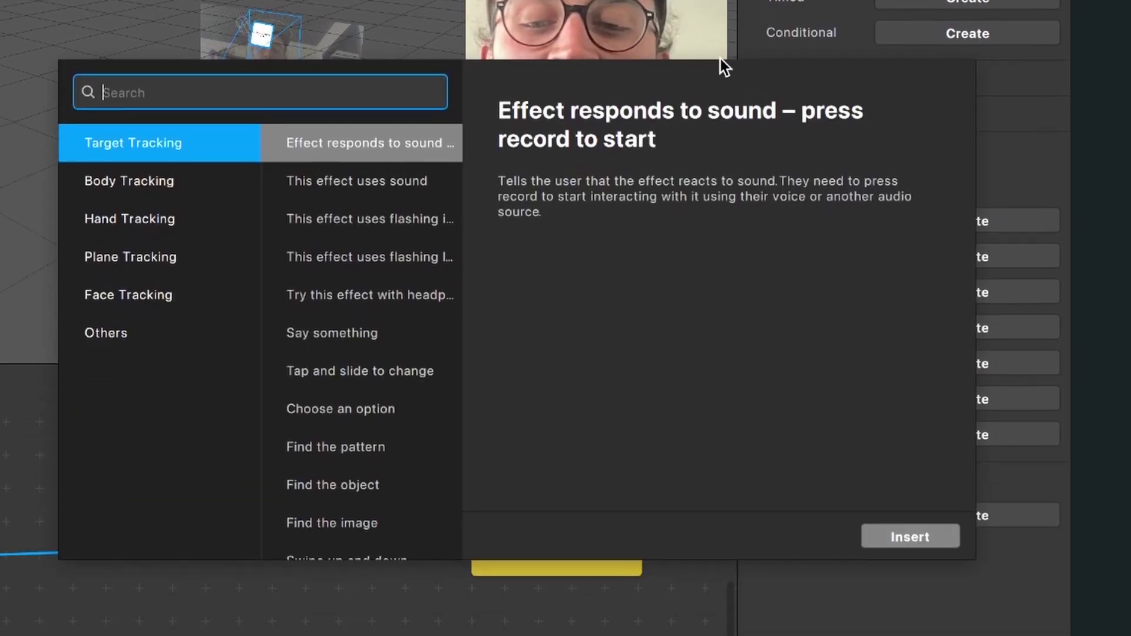
type("l")
key("BackSpace")
type("rec")
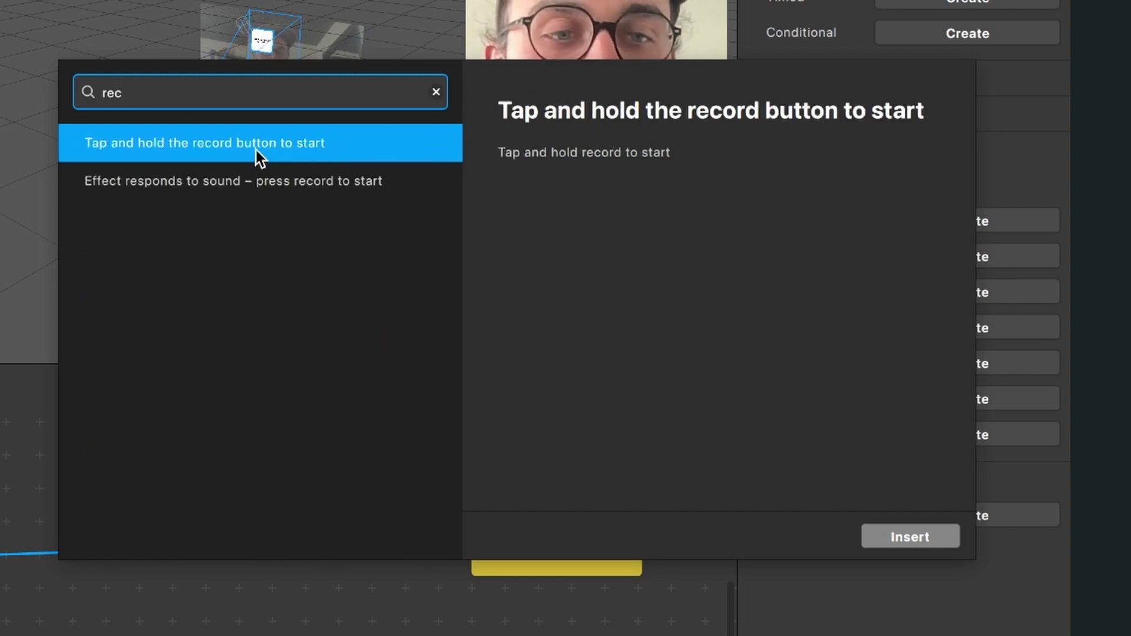
left_click(886, 535)
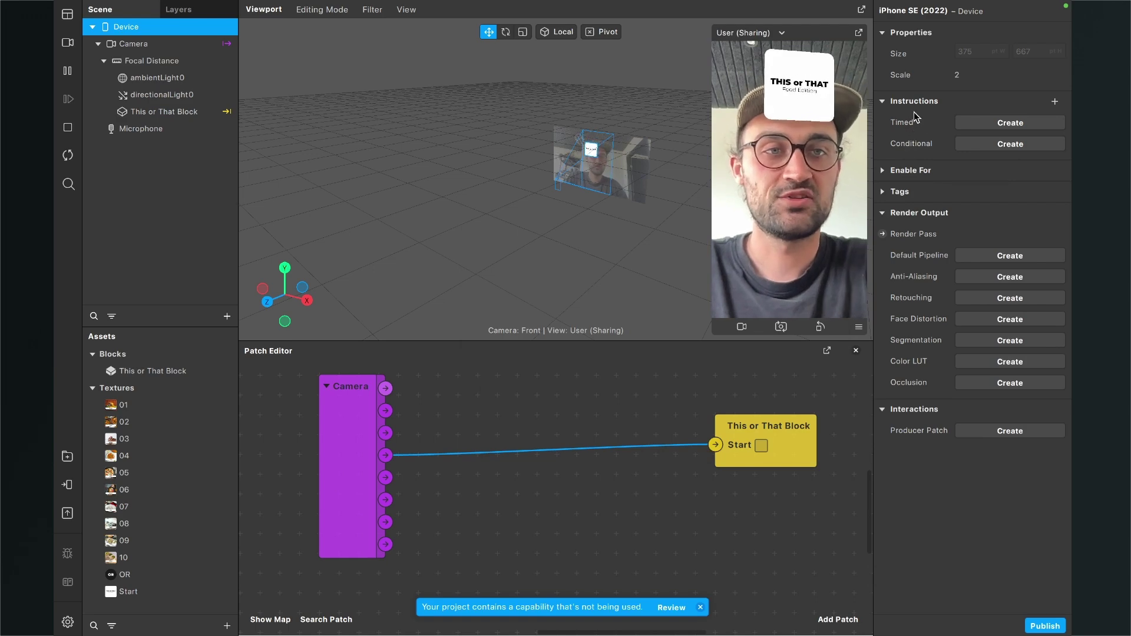
- Create a Conditional Instruction patch and place it below the Video Recording wire
left_click(965, 147)
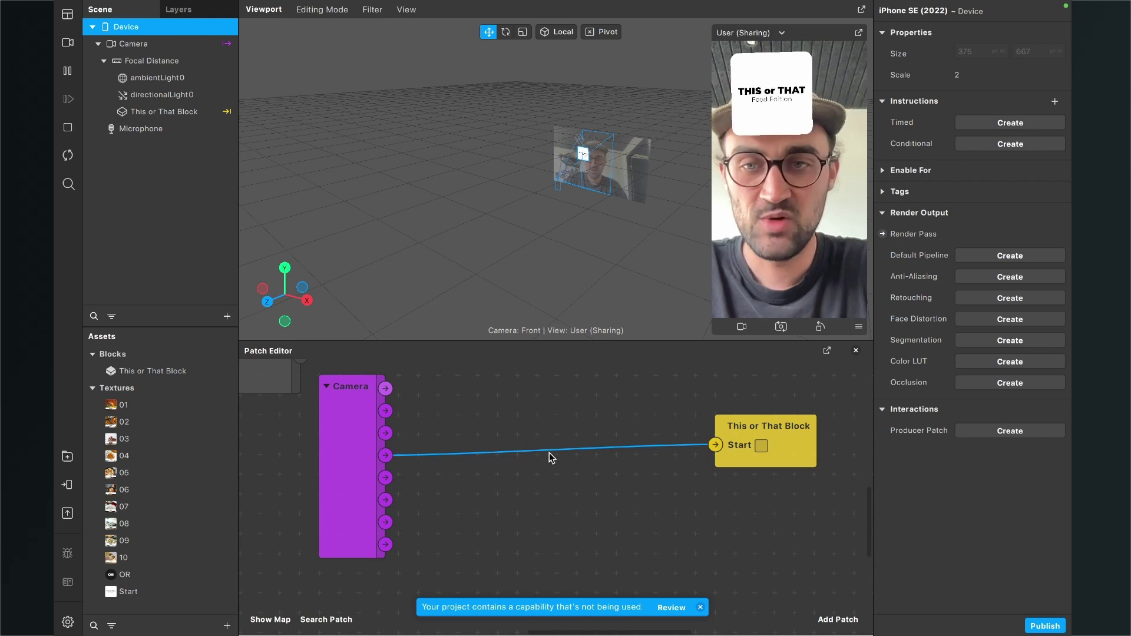
scroll(447, 492, "up", 3)
scroll(447, 492, "left", 3)
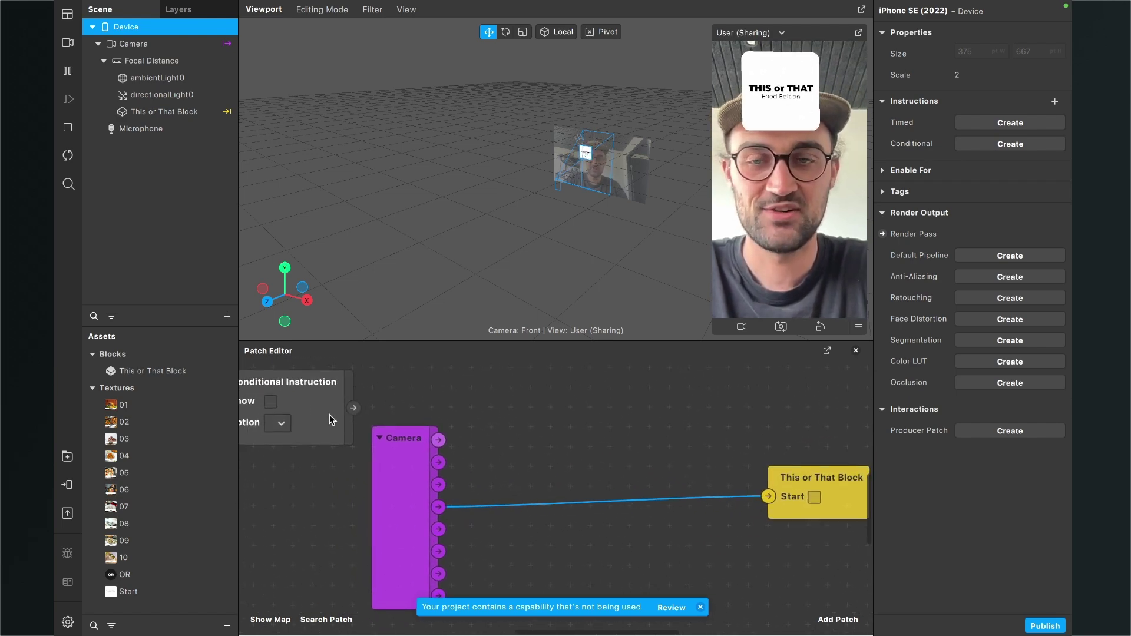
left_click_drag(298, 396, 653, 550)
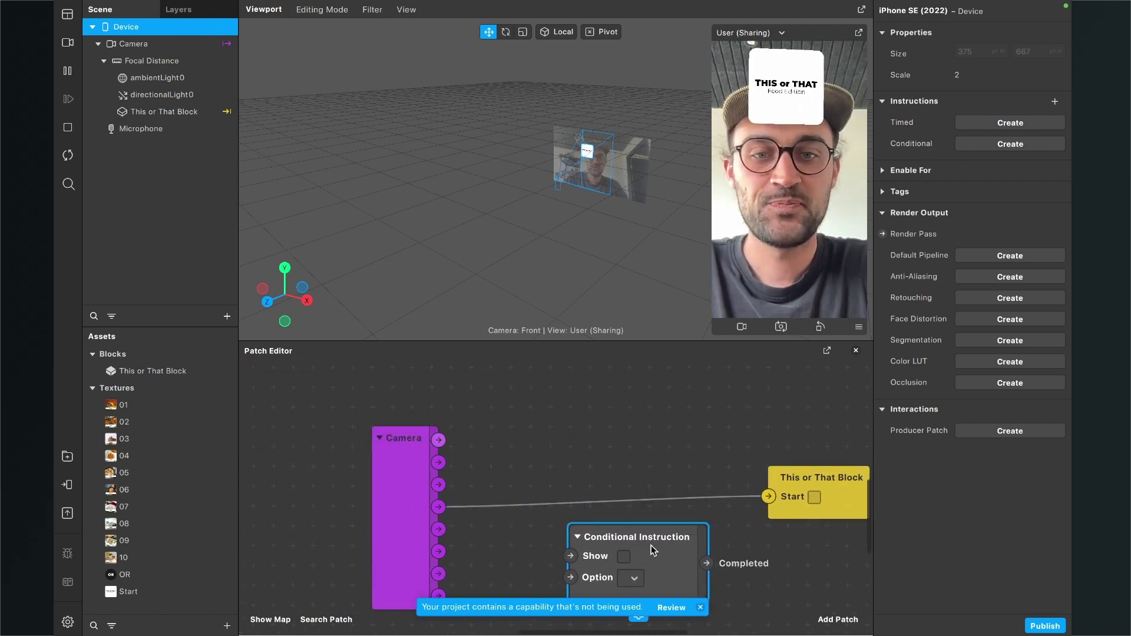
scroll(653, 550, "down", 3)
left_click_drag(702, 452, 797, 473)
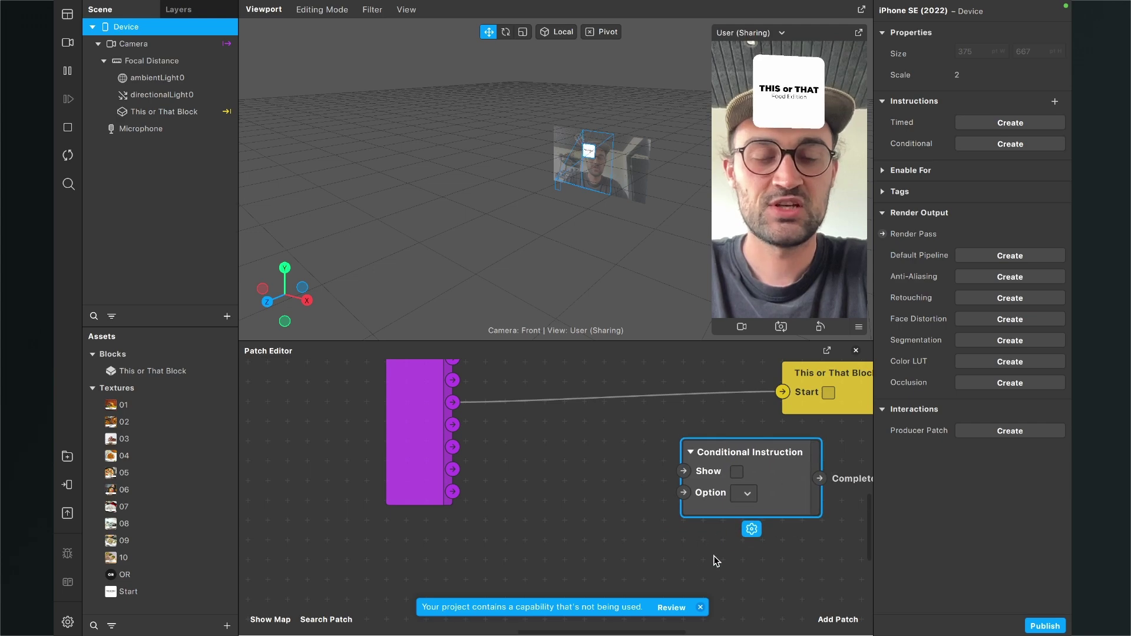
- Set its Option to 'Tap and hold the record button to start' and dismiss the capability notification
left_click(743, 493)
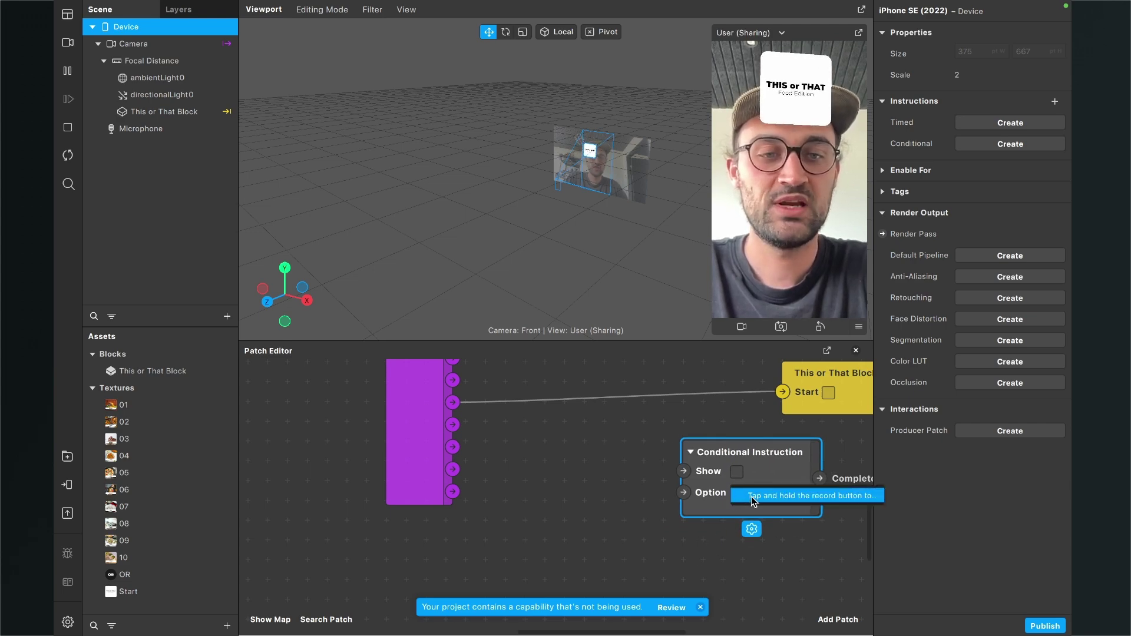
left_click(752, 496)
left_click_drag(772, 471, 844, 501)
scroll(766, 471, "right", 3)
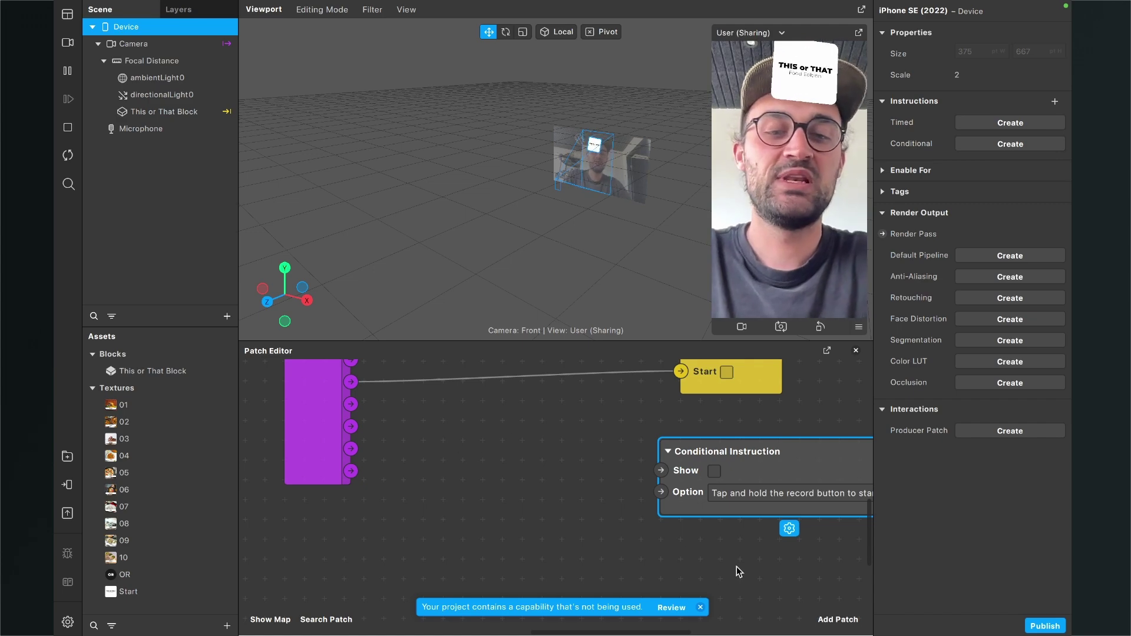
left_click(702, 607)
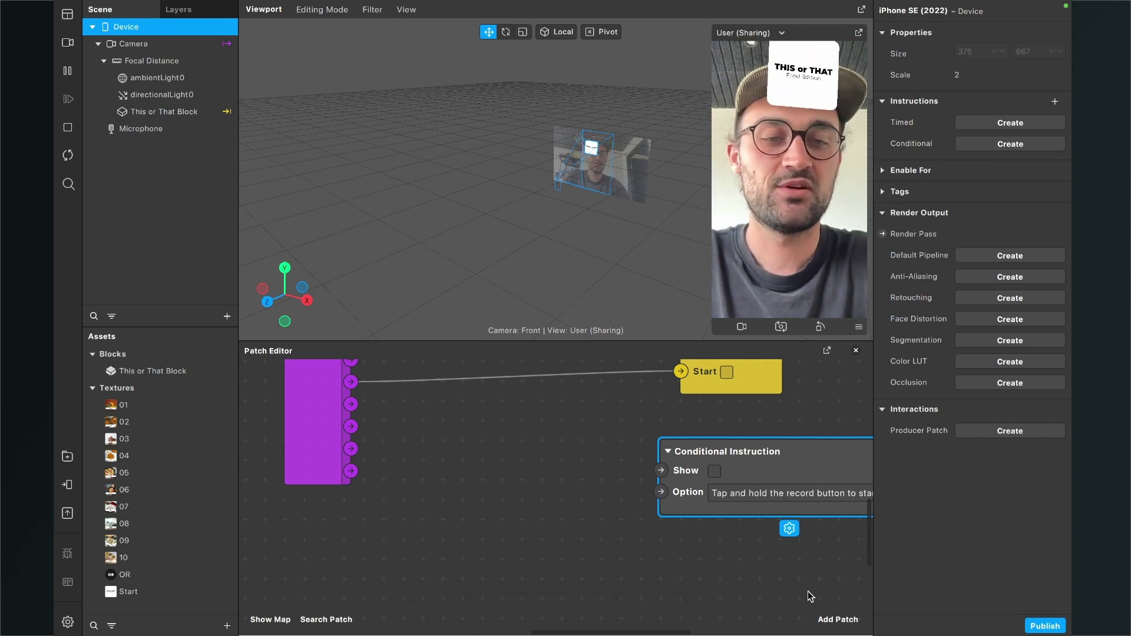
- Add a Not patch and place it left of the Conditional Instruction
left_click(836, 620)
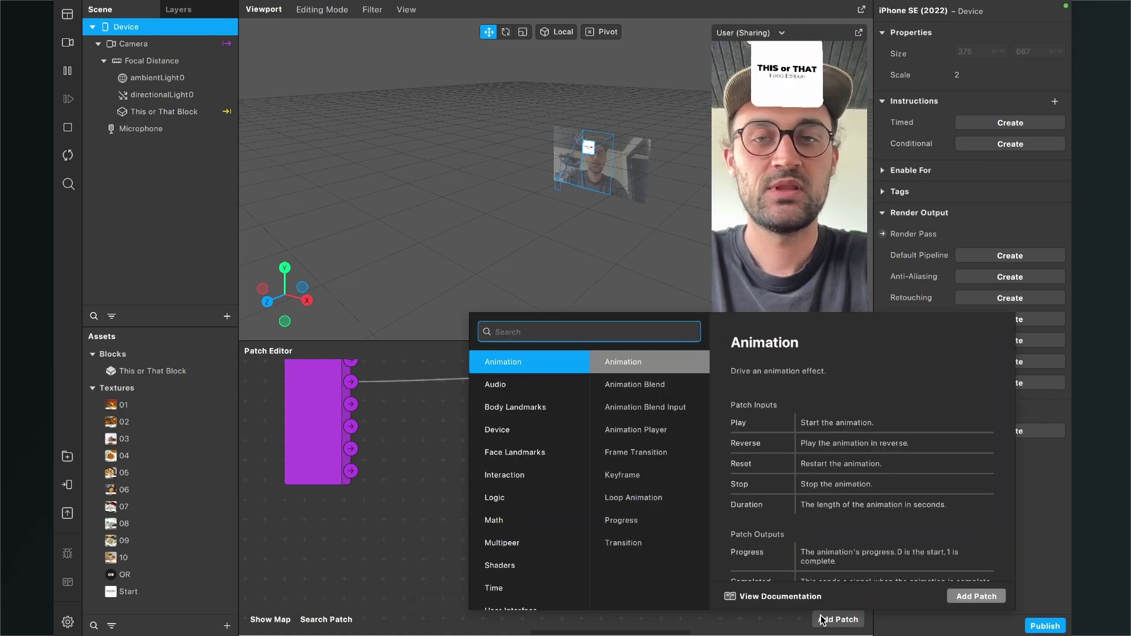
type("not")
key("Return")
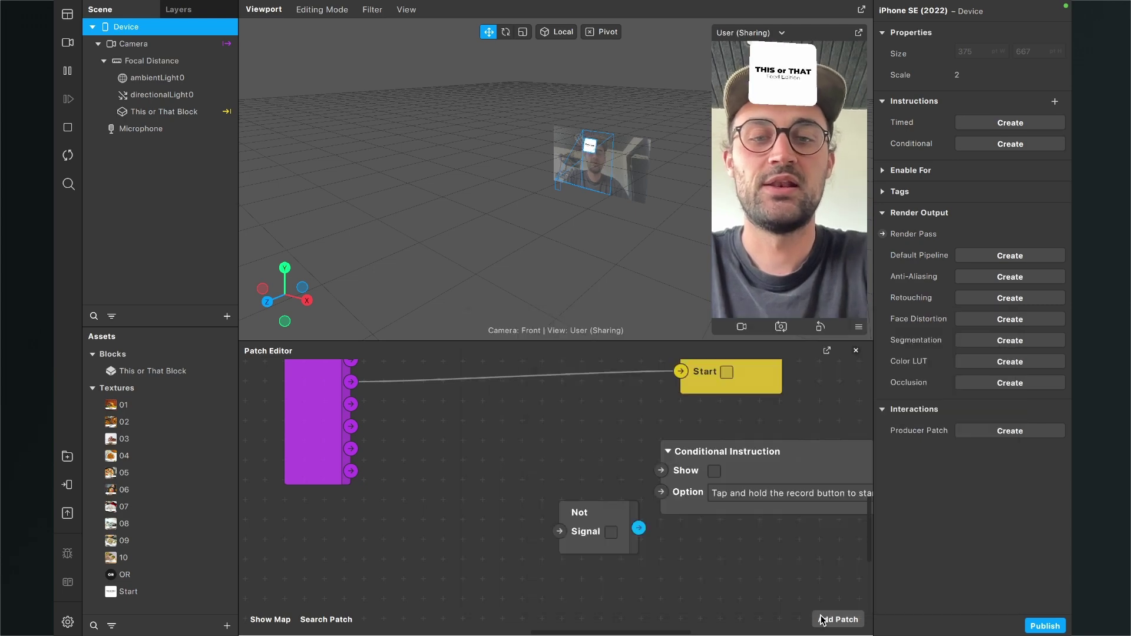
left_click_drag(578, 519, 500, 456)
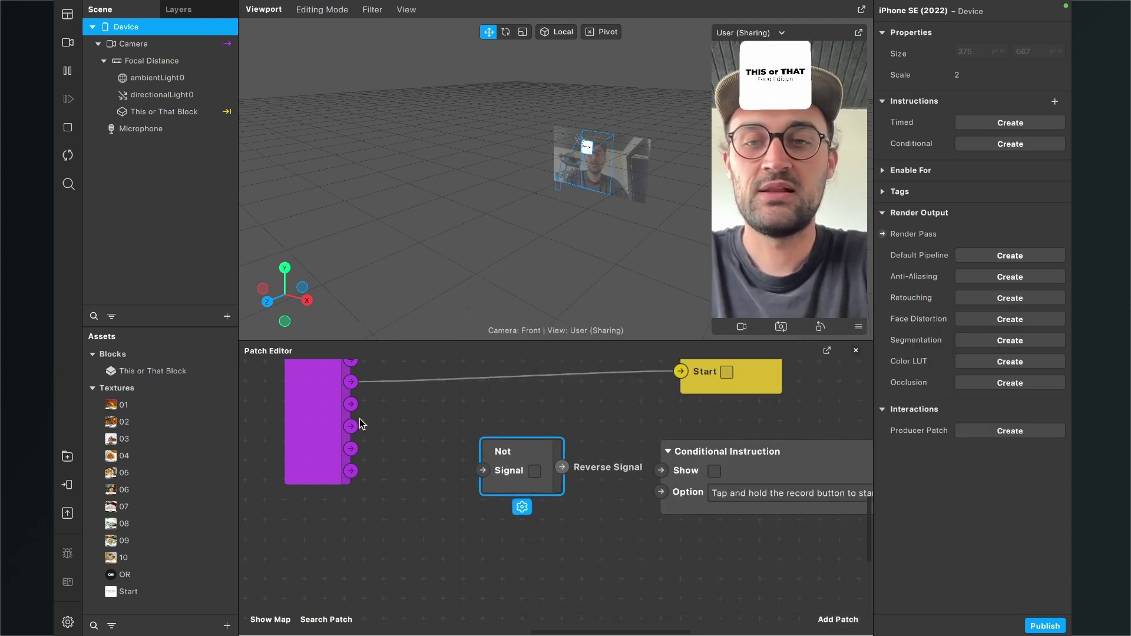
- Wire the Camera's Video Recording into the Not patch's Signal input
left_click(351, 388)
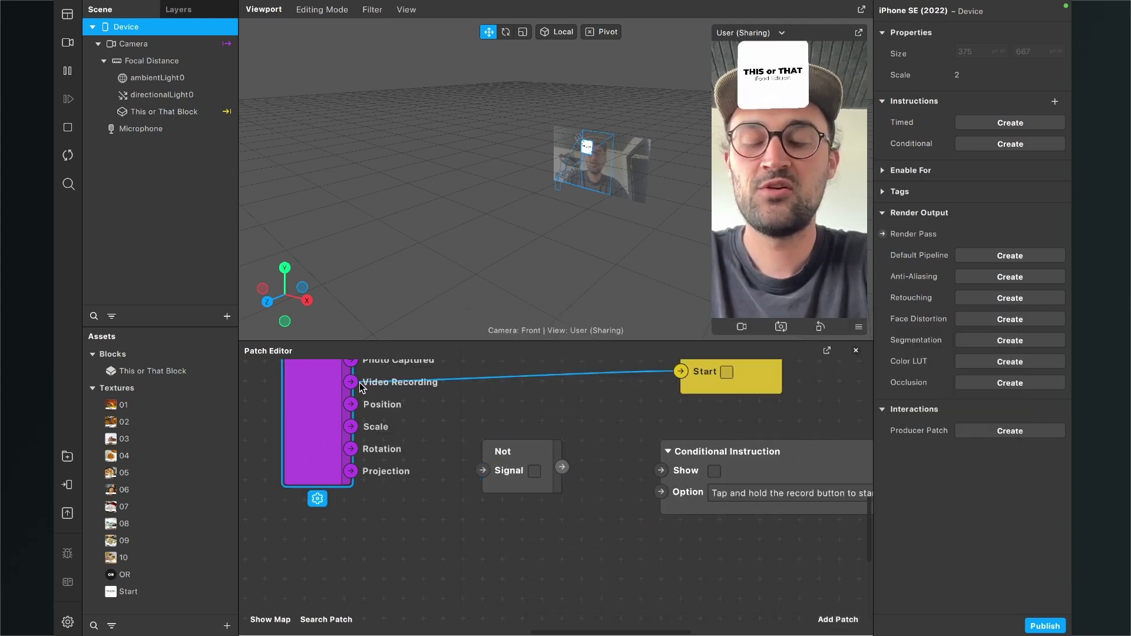
left_click_drag(360, 383, 448, 435)
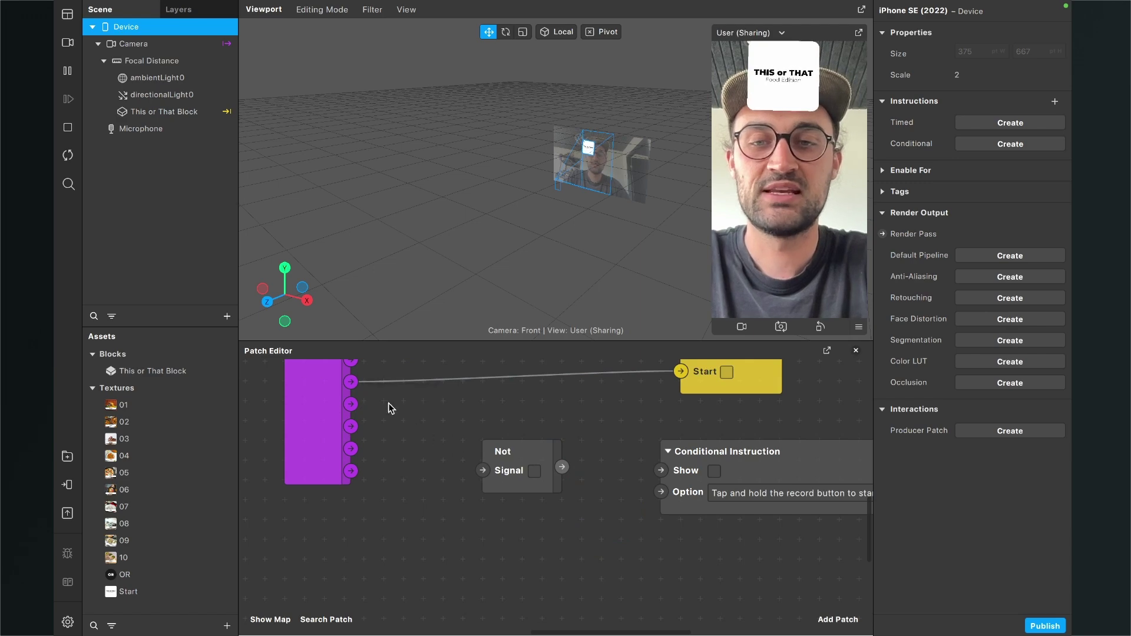
left_click_drag(352, 382, 484, 471)
left_click(514, 546)
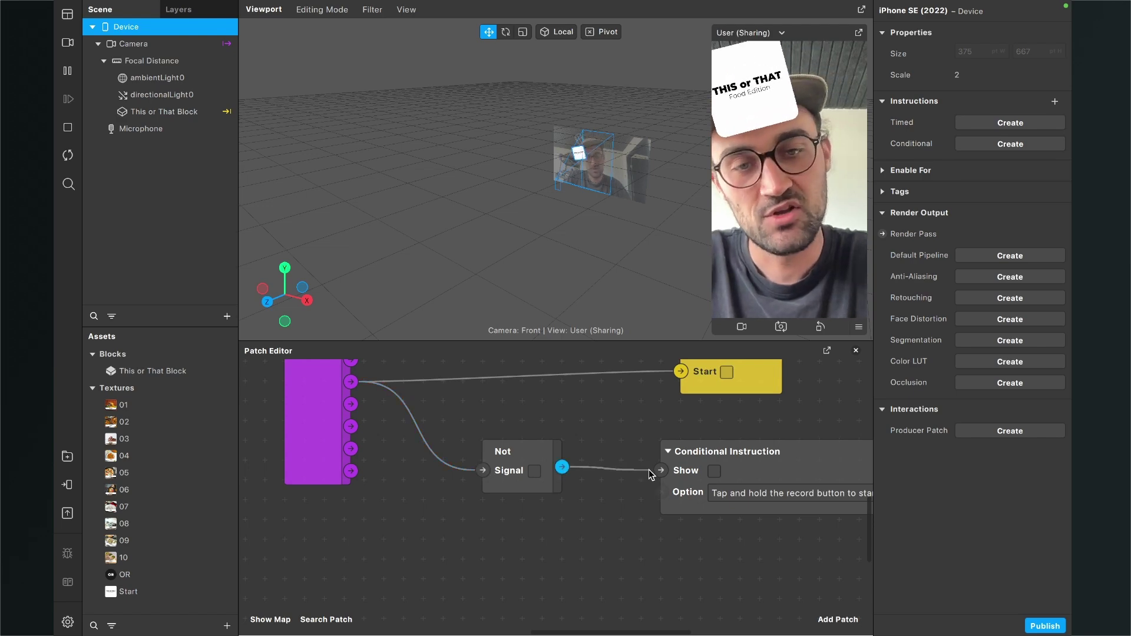
scroll(592, 498, "down", 3)
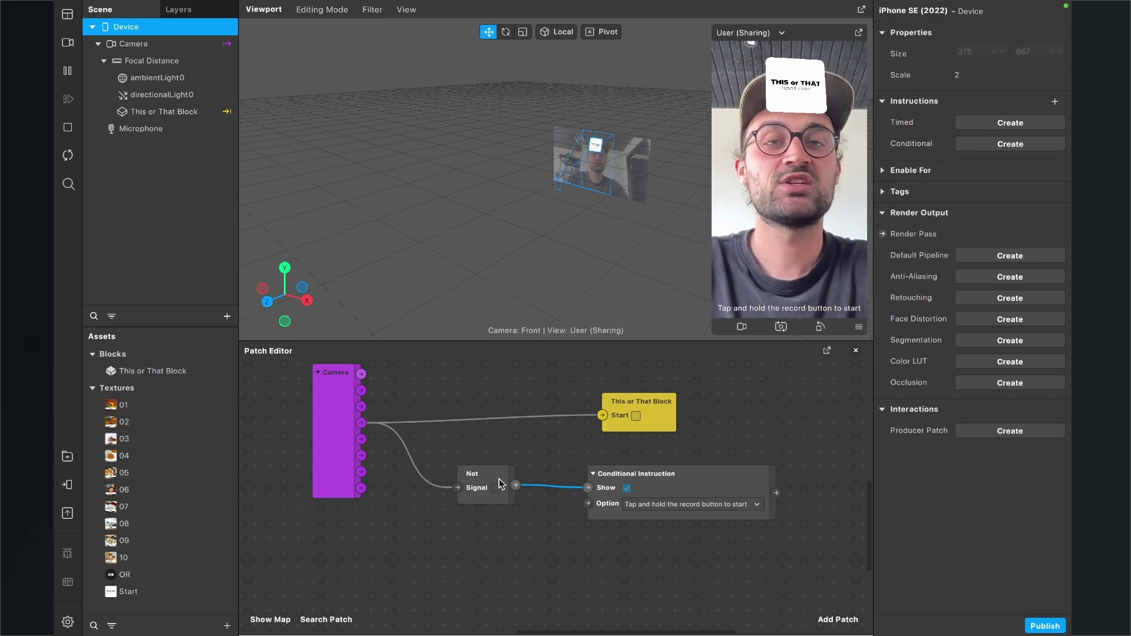
- Select This or That Block in the Scene panel to review its inputs in the Inspector
left_click(146, 113)
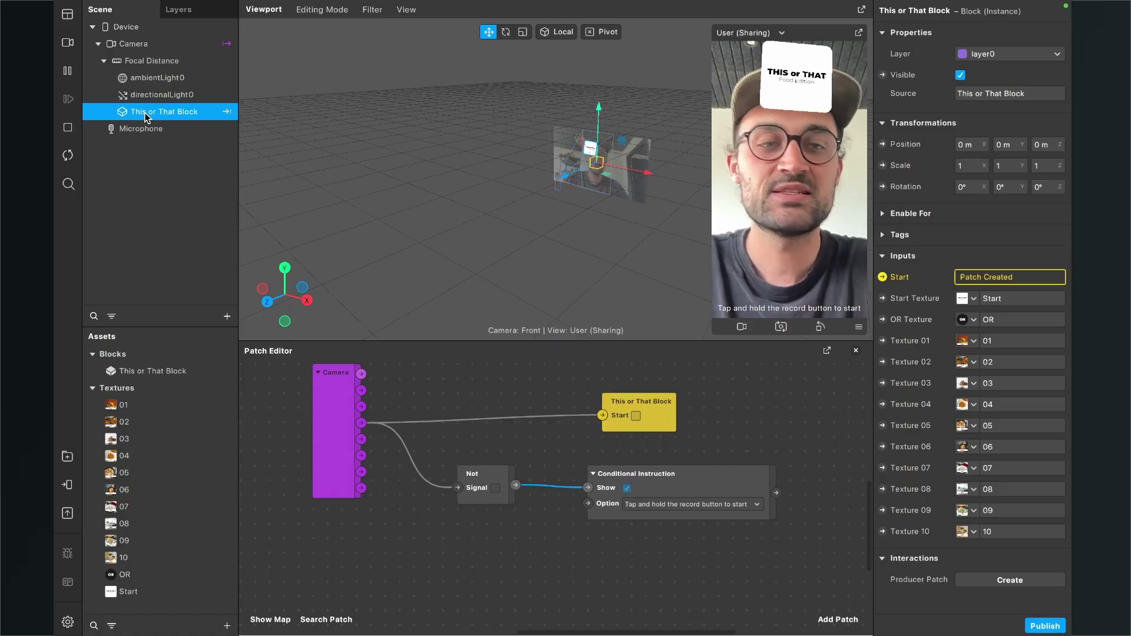